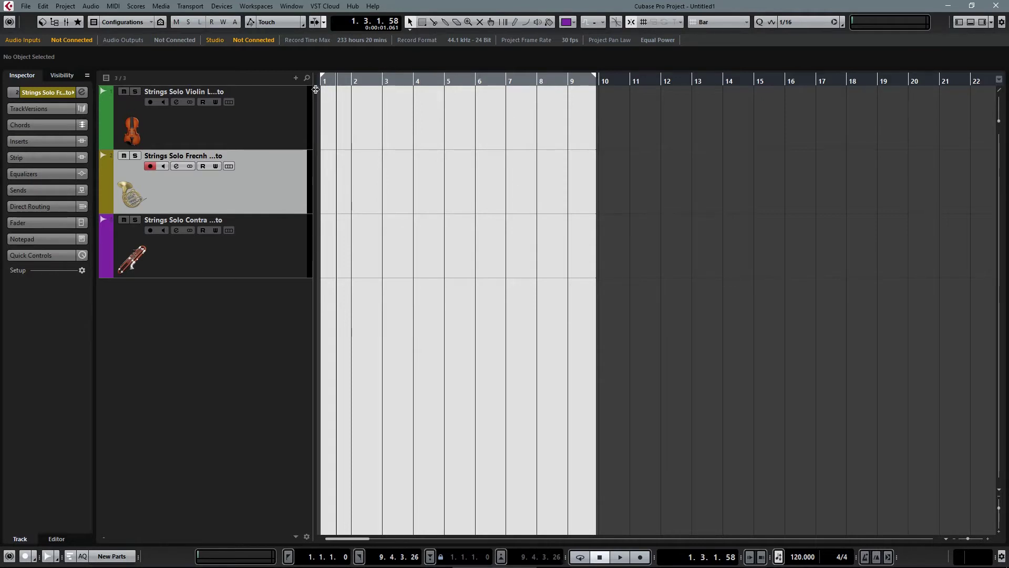
Select the Strings Solo Violin track so the Inspector shows it instead of French horn
{"action": "left_click", "coordinate": [144, 90]}
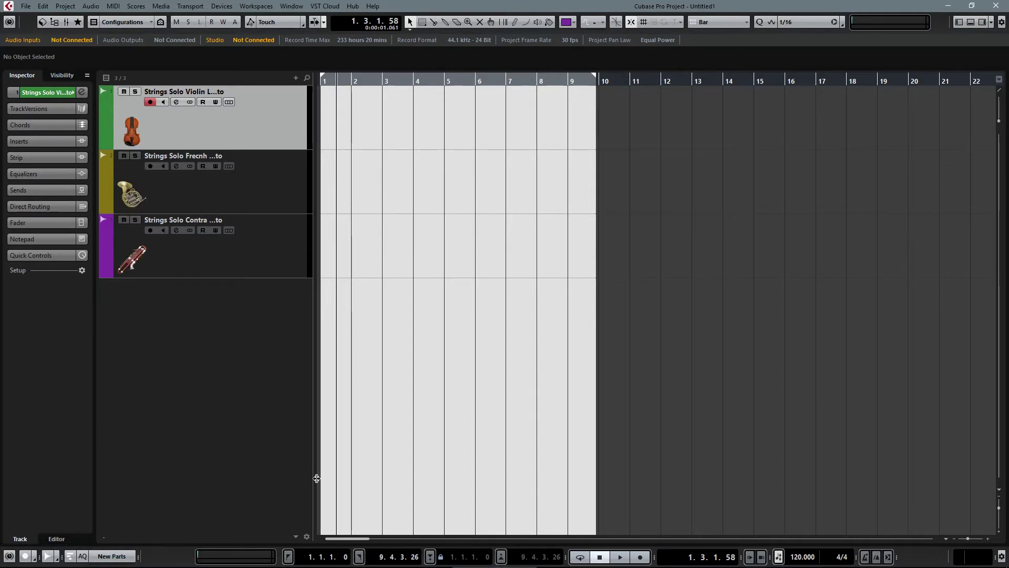
Open Track Controls Settings, move it lower, then close it and dismiss the add-track menu
{"action": "left_click", "coordinate": [306, 535]}
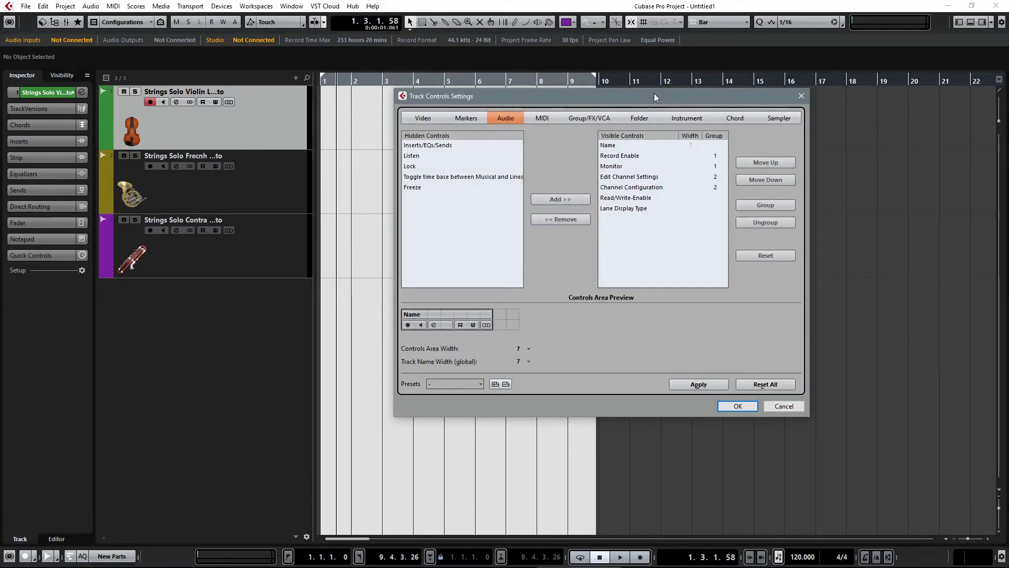
{"action": "left_click_drag", "start_coordinate": [654, 93], "coordinate": [616, 166]}
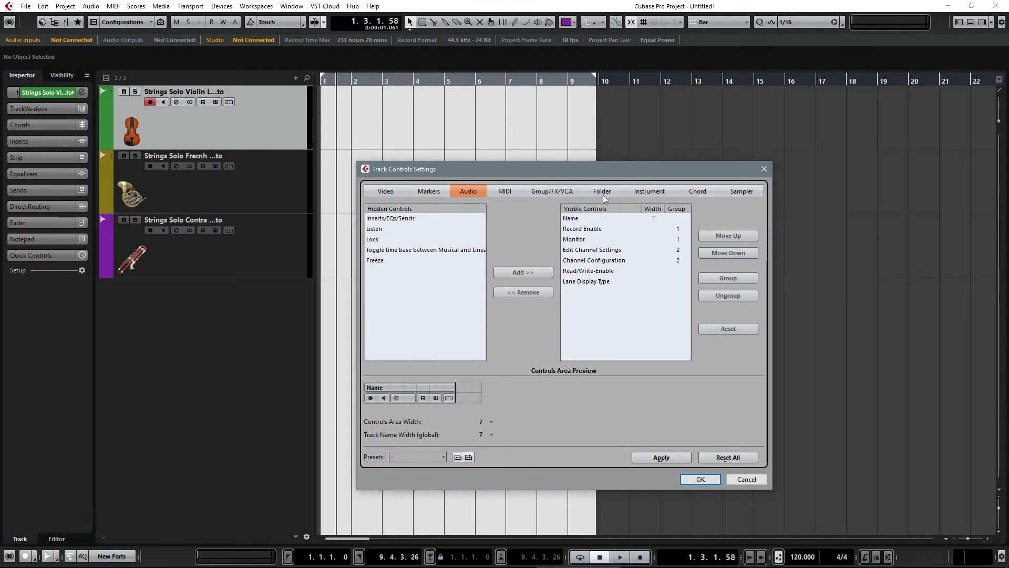
{"action": "left_click", "coordinate": [747, 479]}
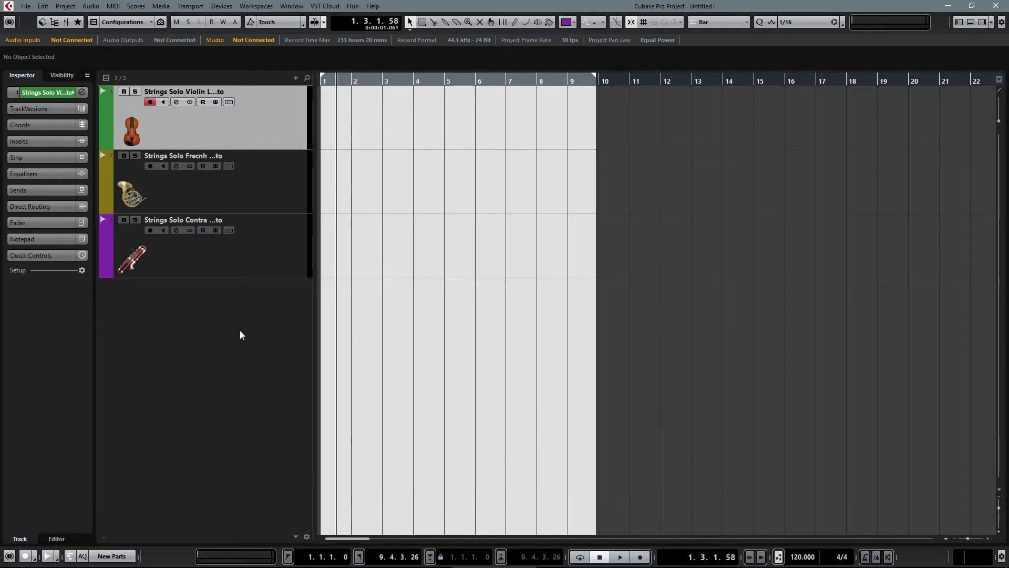
{"action": "right_click", "coordinate": [240, 332]}
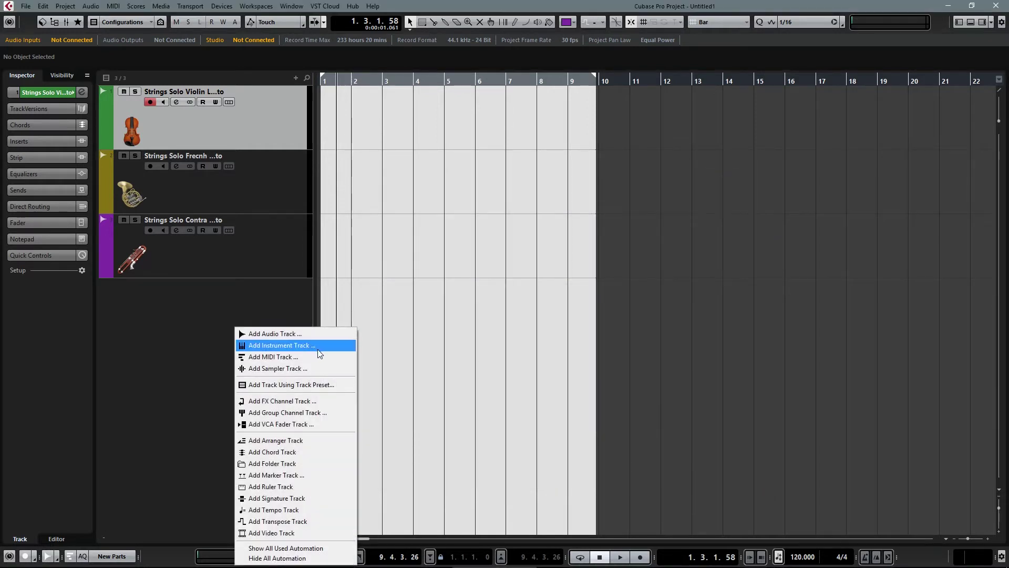
{"action": "left_click", "coordinate": [150, 354]}
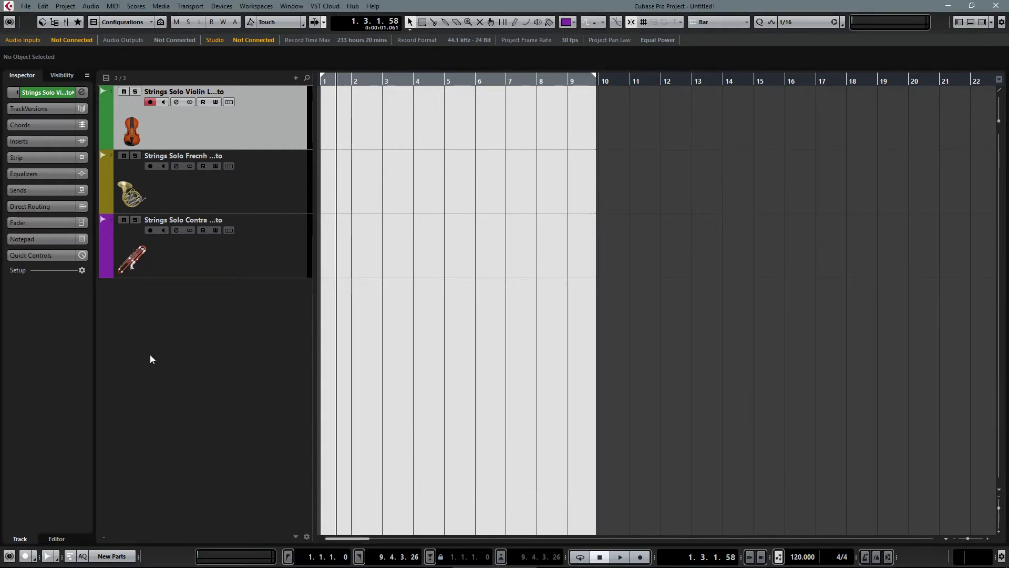
Reopen Track Controls Settings and review every track type's controls, ending on the Audio tab
{"action": "left_click", "coordinate": [307, 535]}
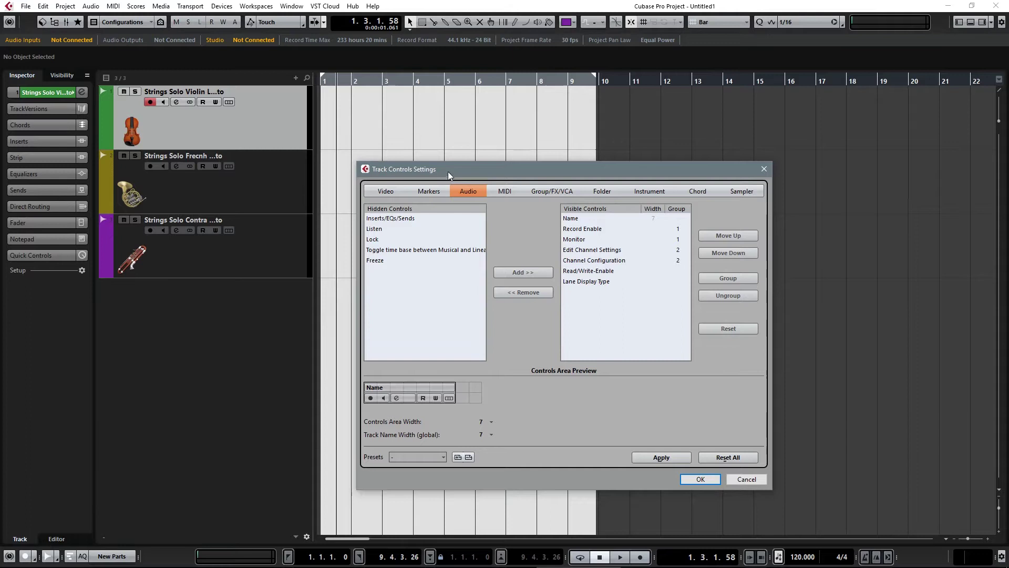
{"action": "left_click", "coordinate": [385, 192]}
{"action": "left_click", "coordinate": [428, 192]}
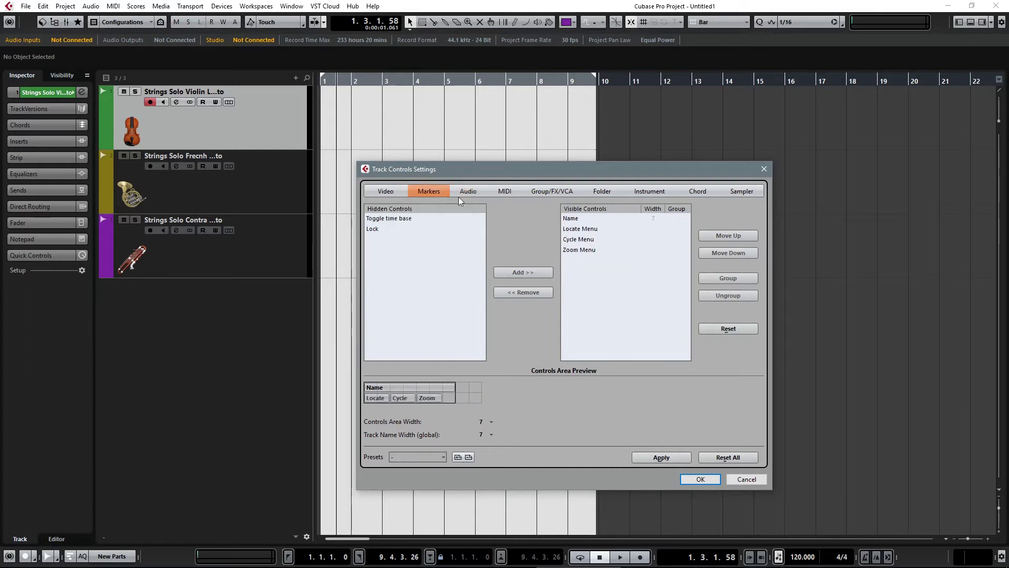
{"action": "left_click", "coordinate": [468, 192]}
{"action": "left_click", "coordinate": [505, 191]}
{"action": "left_click", "coordinate": [558, 193]}
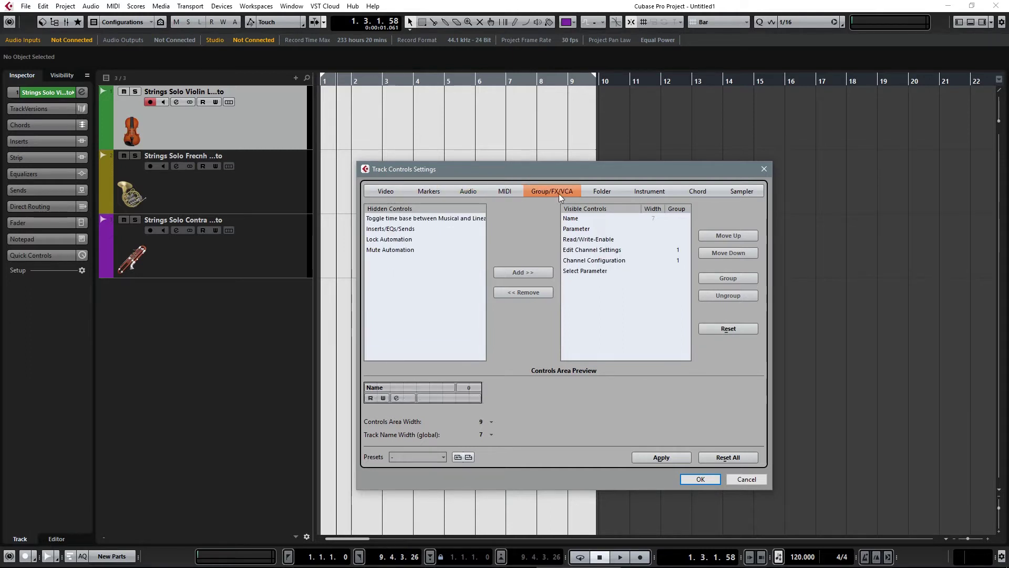
{"action": "left_click", "coordinate": [598, 190]}
{"action": "left_click", "coordinate": [655, 191]}
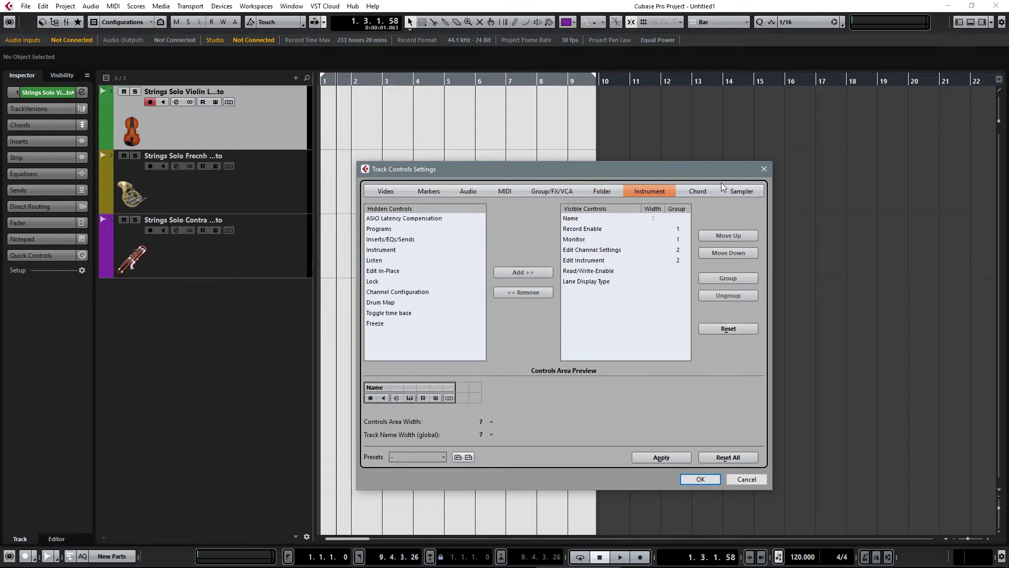
{"action": "left_click", "coordinate": [698, 192]}
{"action": "left_click", "coordinate": [740, 194]}
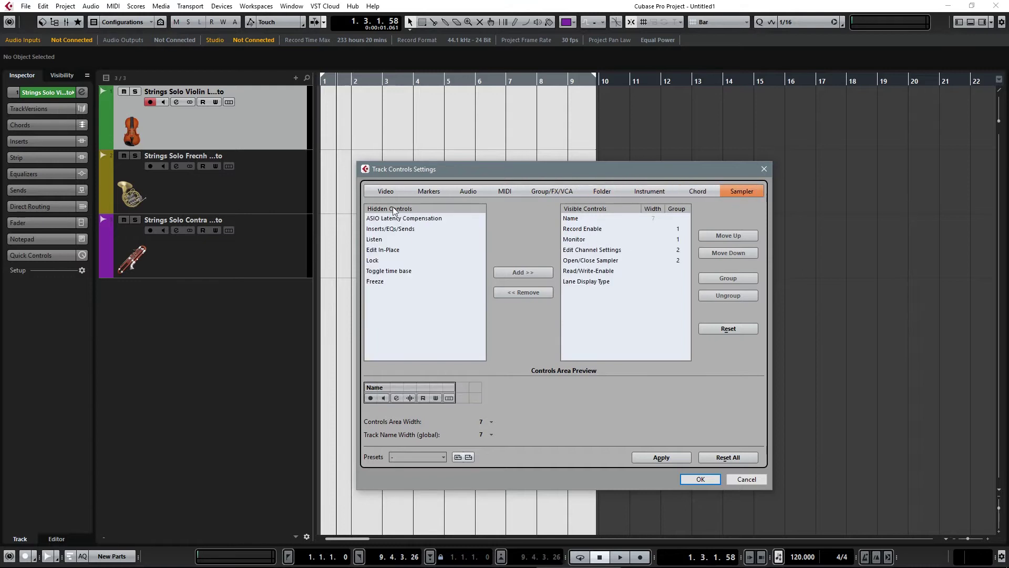
{"action": "left_click", "coordinate": [471, 192]}
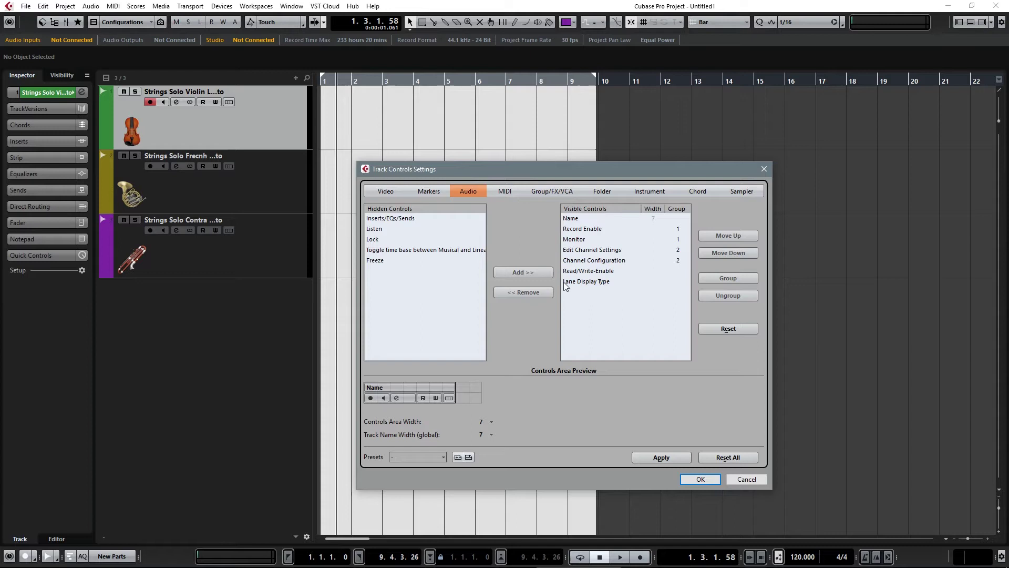
Move the Record Enable and Monitor pair below Lane Display Type in Visible Controls
{"action": "left_click", "coordinate": [594, 241]}
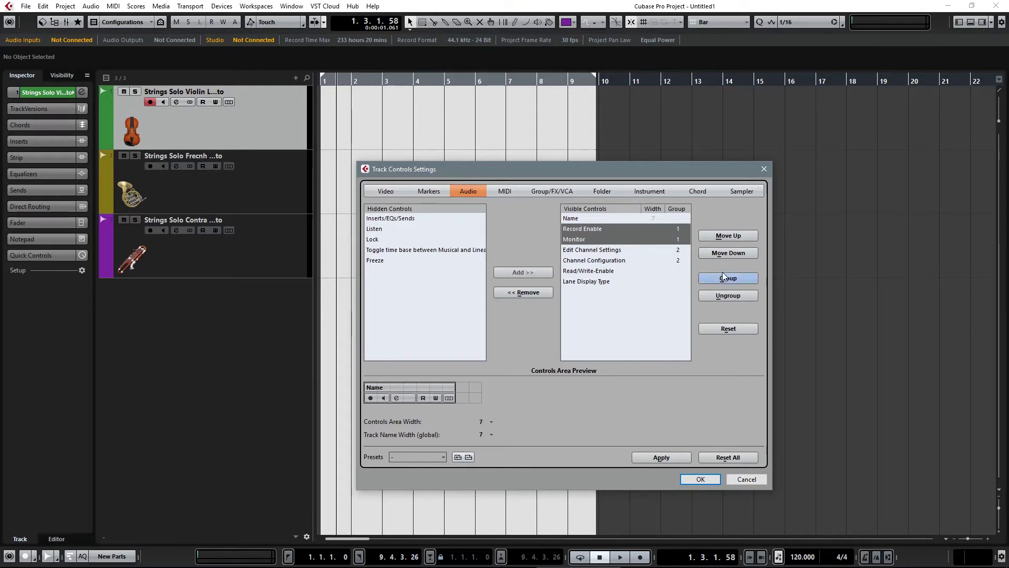
{"action": "left_click", "coordinate": [728, 253]}
{"action": "left_click", "coordinate": [728, 254]}
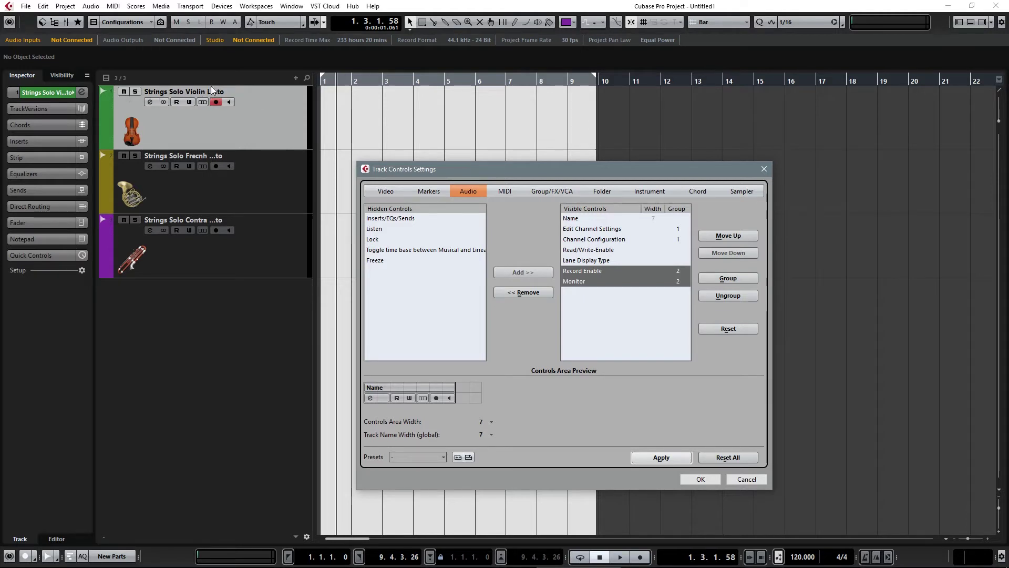
Confirm the new control order, widen the track list, and reopen Track Controls Settings
{"action": "left_click", "coordinate": [701, 479]}
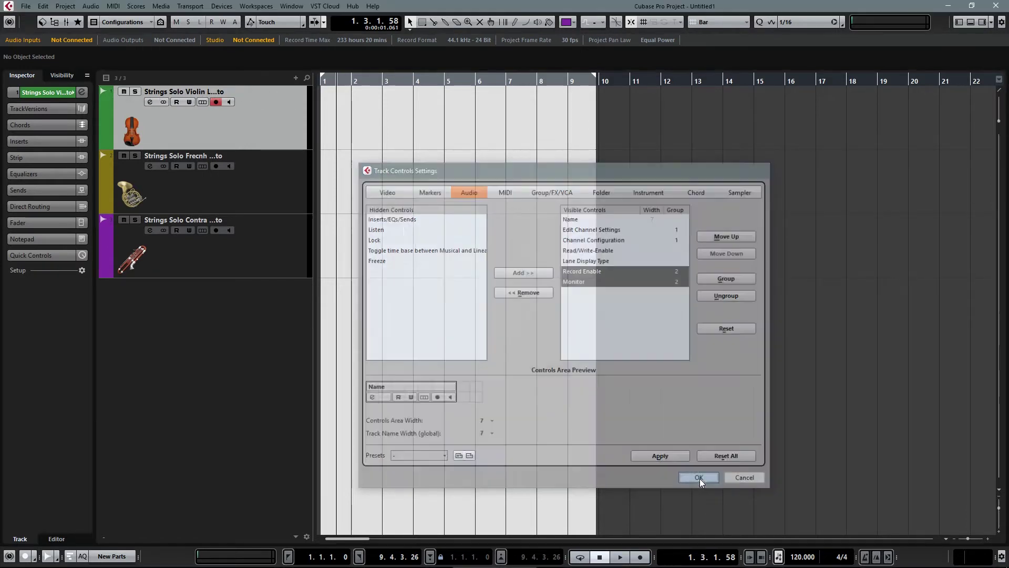
{"action": "left_click_drag", "start_coordinate": [315, 116], "coordinate": [421, 122]}
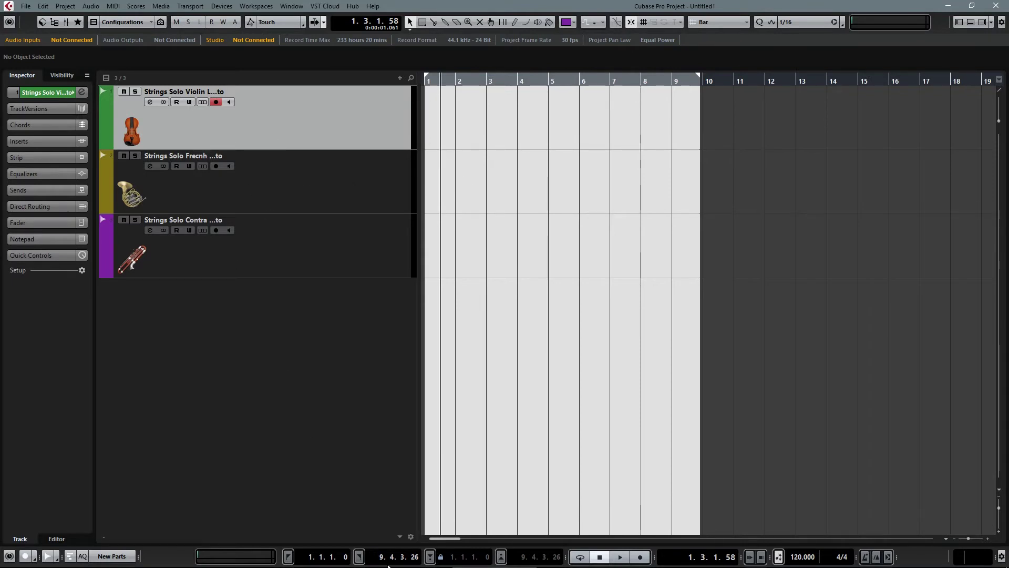
{"action": "left_click", "coordinate": [411, 537]}
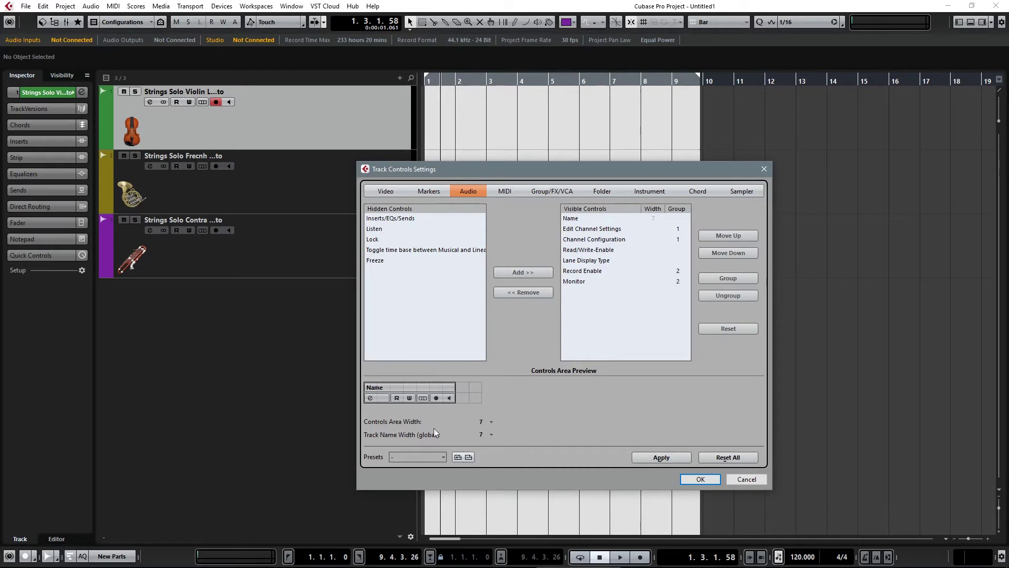
Try global Track Name Width values 12, 10 and 9, then settle on 14
{"action": "left_click", "coordinate": [492, 435]}
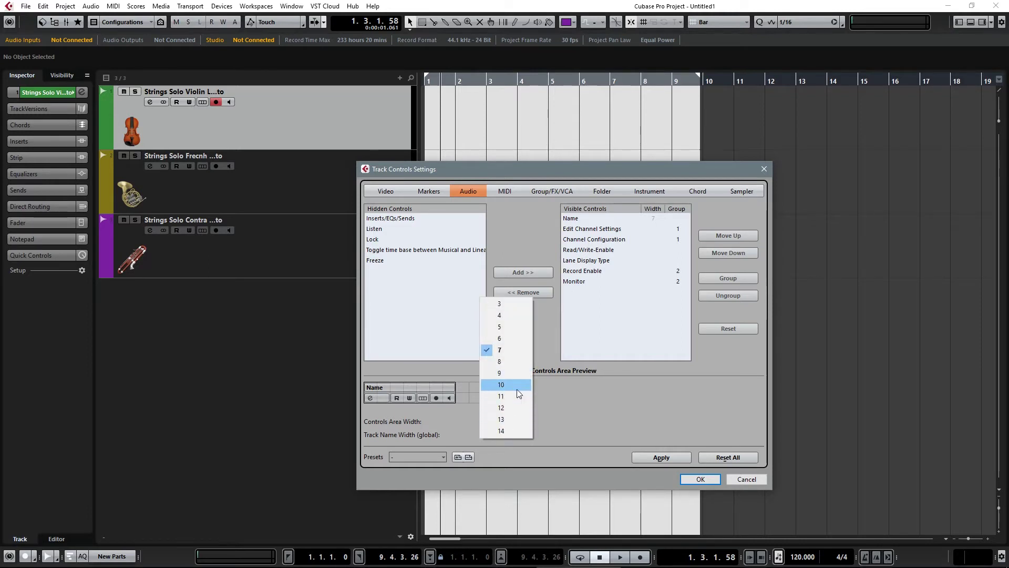
{"action": "left_click", "coordinate": [516, 409]}
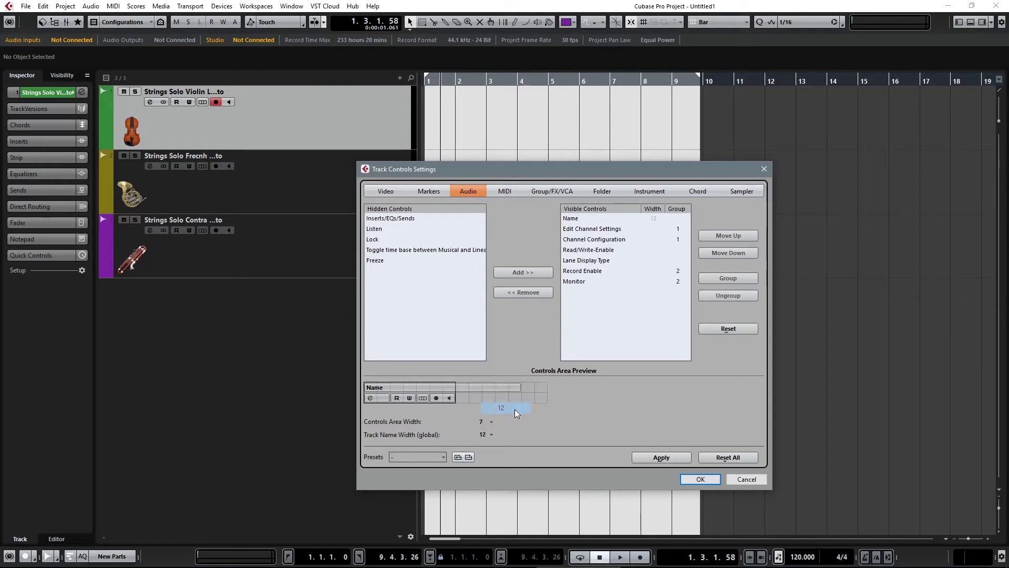
{"action": "left_click", "coordinate": [682, 455]}
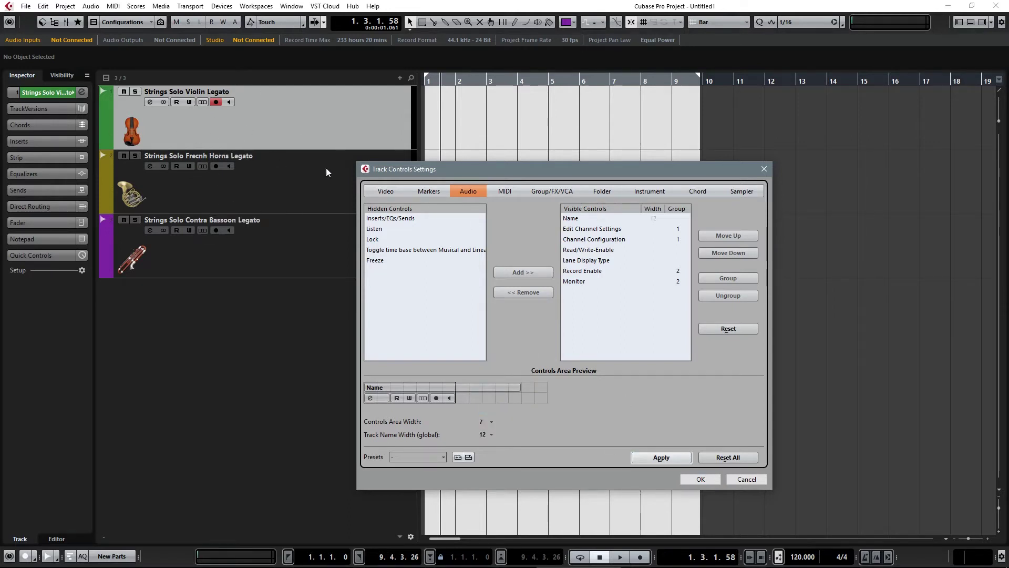
{"action": "left_click", "coordinate": [493, 436]}
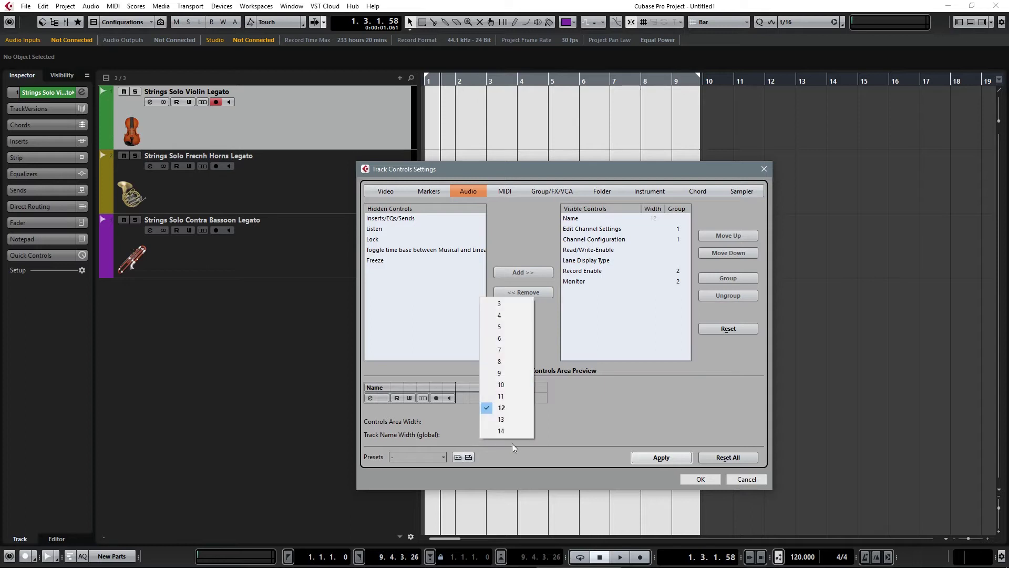
{"action": "left_click", "coordinate": [509, 386]}
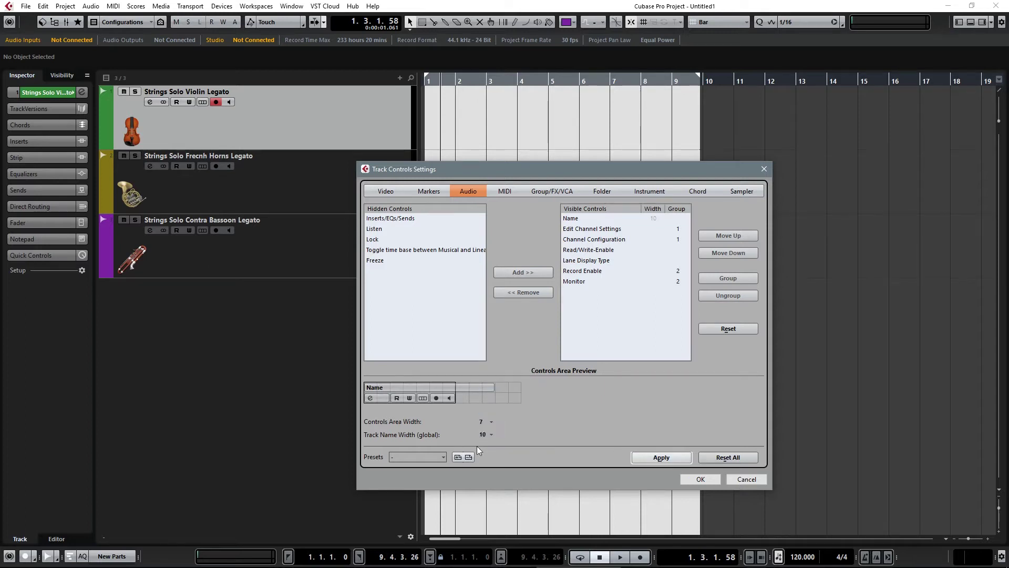
{"action": "left_click", "coordinate": [493, 434]}
{"action": "left_click", "coordinate": [510, 373]}
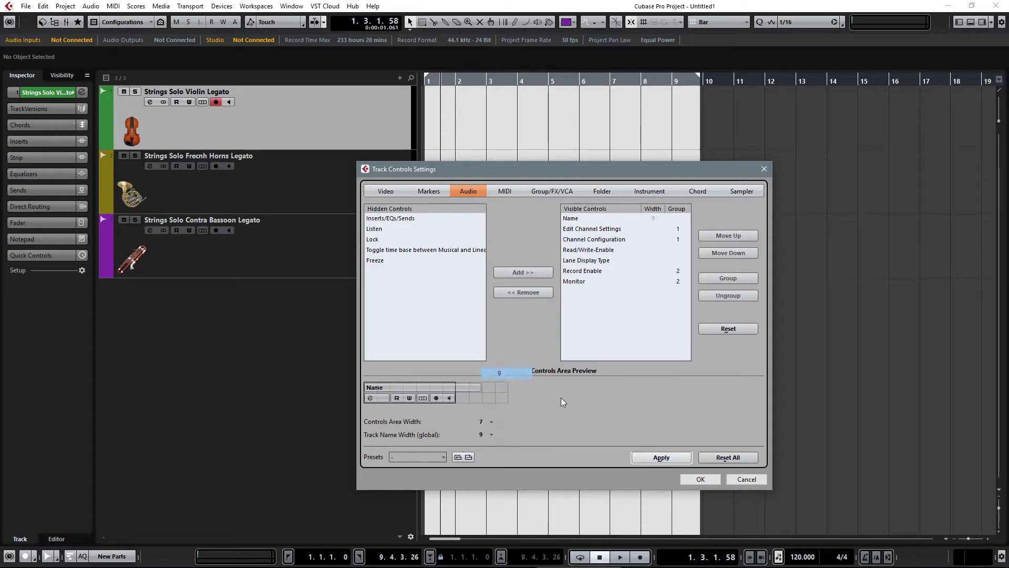
{"action": "left_click", "coordinate": [646, 458]}
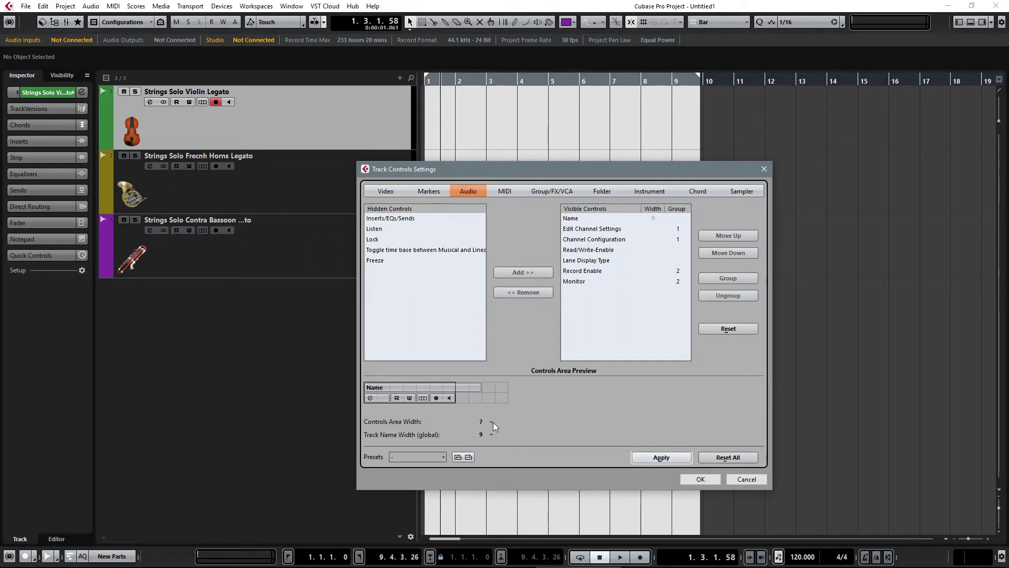
{"action": "left_click", "coordinate": [492, 435]}
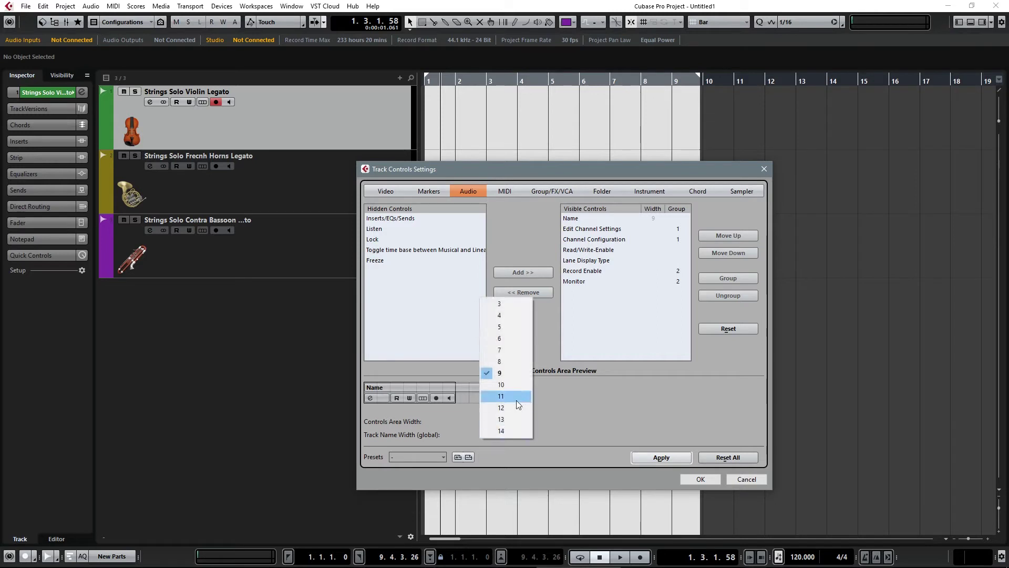
{"action": "left_click", "coordinate": [518, 431]}
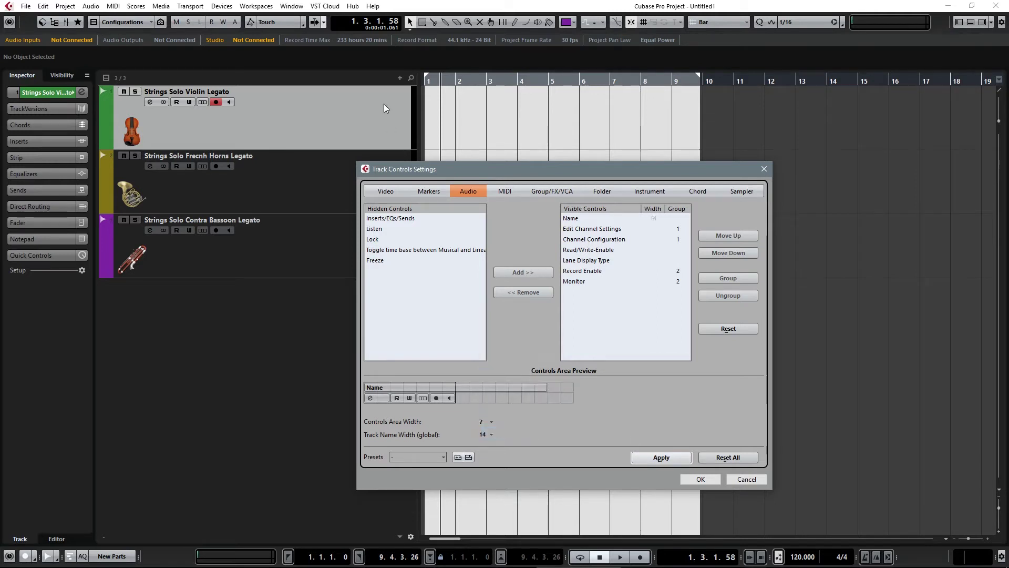
Set Controls Area Width to 14 and apply it
{"action": "left_click", "coordinate": [418, 94]}
{"action": "left_click", "coordinate": [490, 421]}
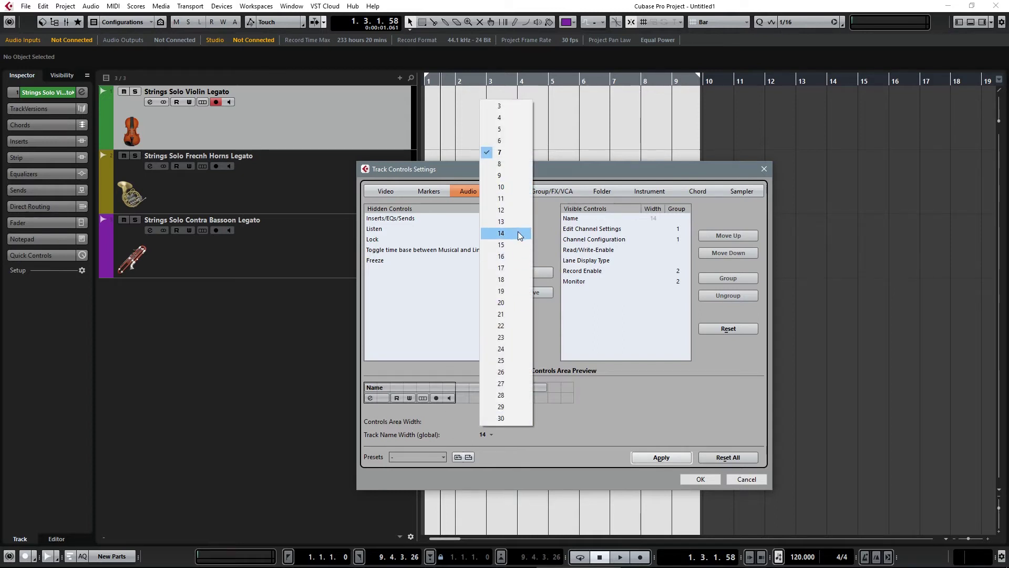
{"action": "left_click", "coordinate": [519, 233]}
{"action": "left_click", "coordinate": [671, 461]}
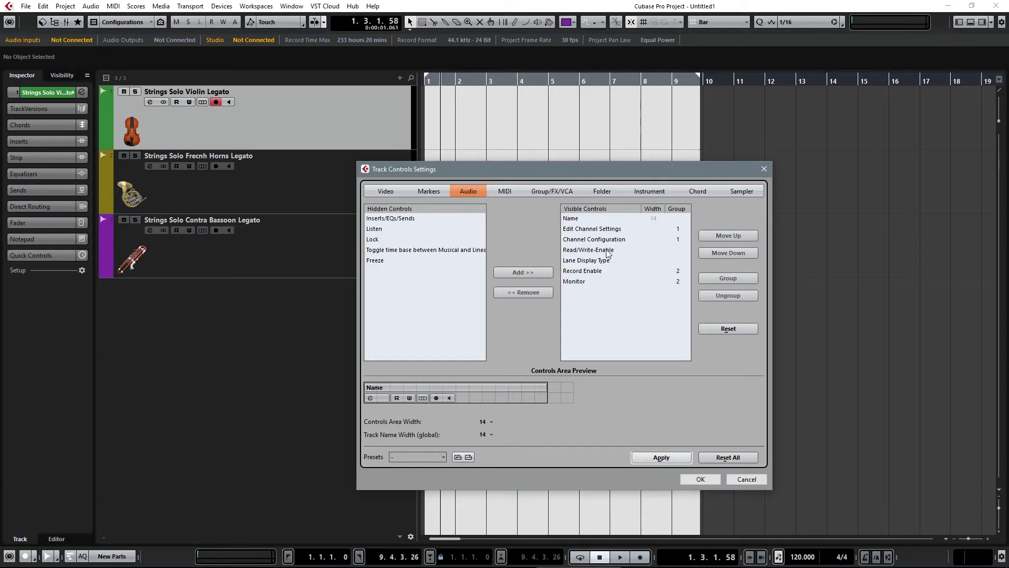
Make Freeze, time base, Listen, Lock and Inserts/EQs/Sends visible and apply
{"action": "left_click", "coordinate": [392, 261]}
{"action": "left_click", "coordinate": [523, 272]}
{"action": "left_click", "coordinate": [400, 250]}
{"action": "left_click", "coordinate": [523, 271]}
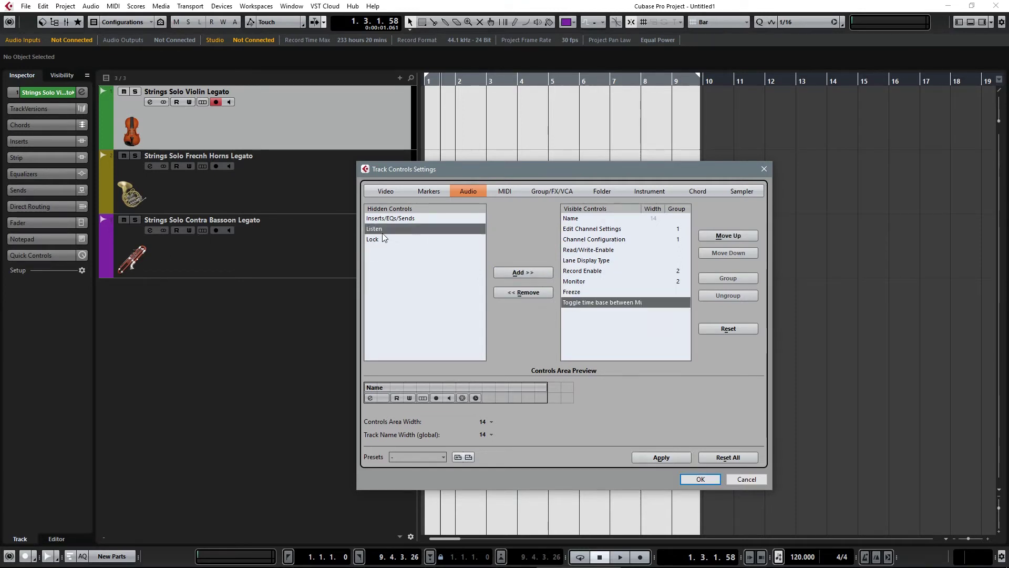
{"action": "left_click", "coordinate": [523, 271]}
{"action": "left_click", "coordinate": [394, 230]}
{"action": "left_click", "coordinate": [523, 272]}
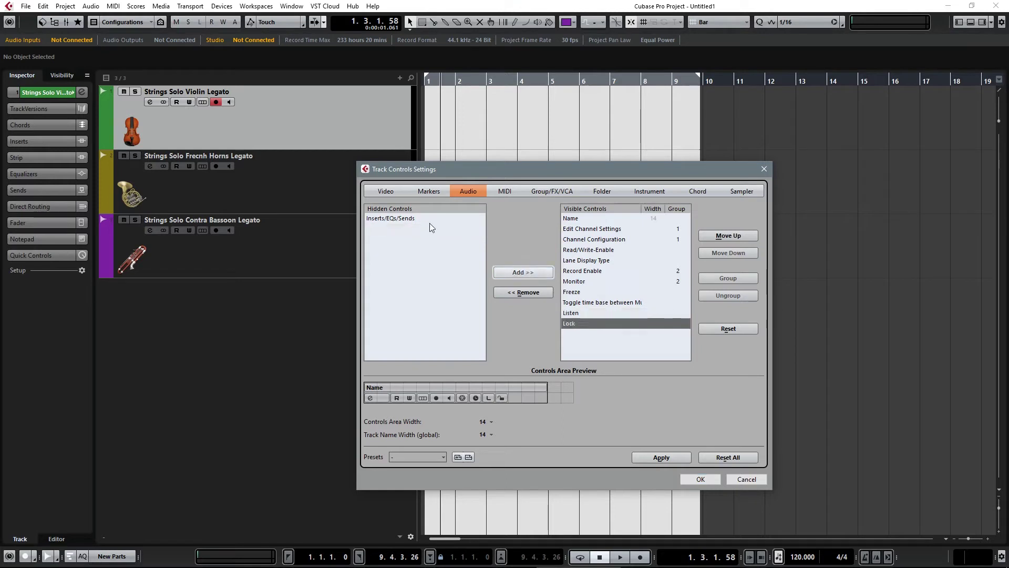
{"action": "double_click", "coordinate": [404, 219]}
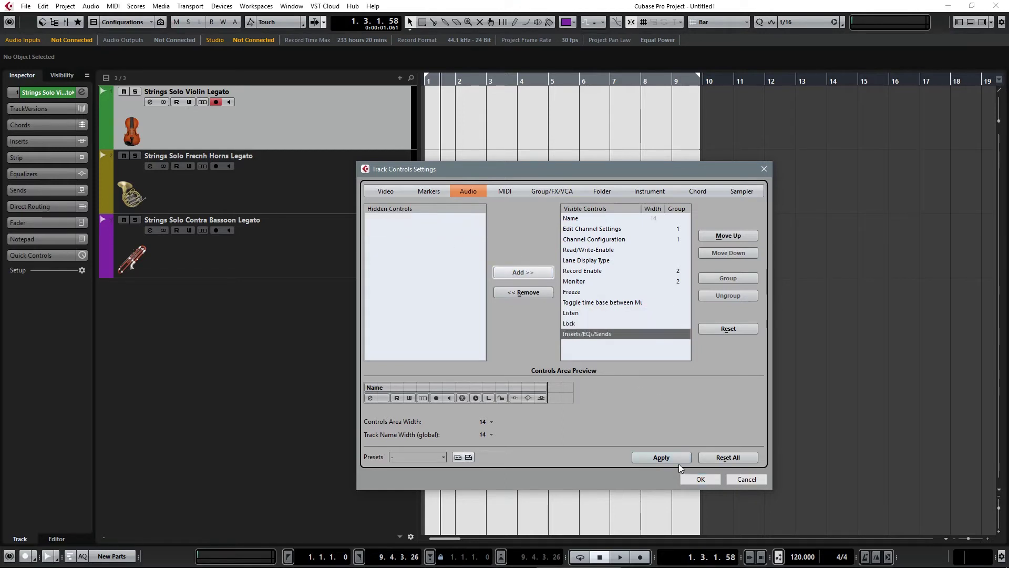
{"action": "left_click", "coordinate": [662, 456]}
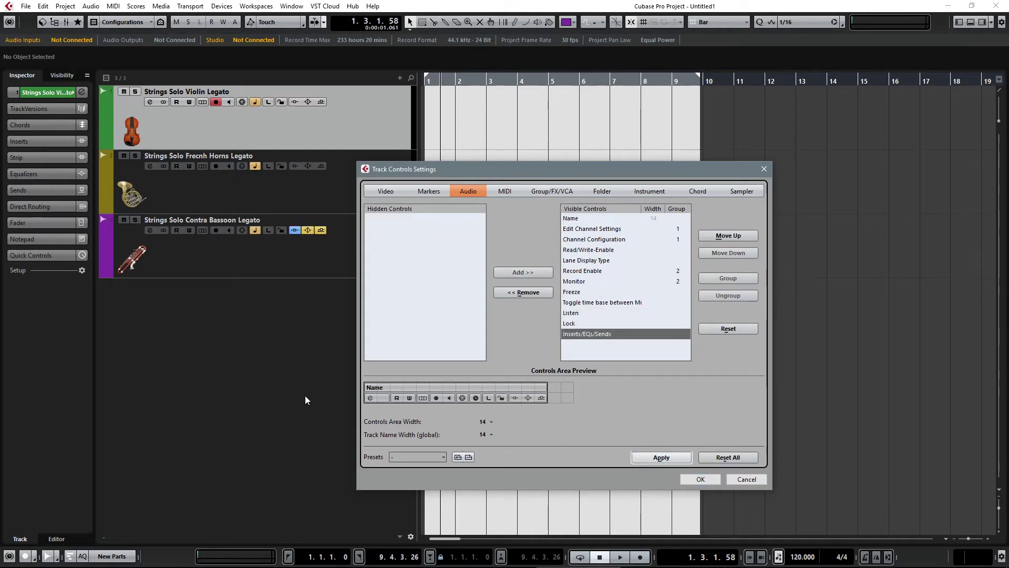
Try Controls Area Width 5, then restore it to 14 and apply
{"action": "left_click", "coordinate": [493, 420]}
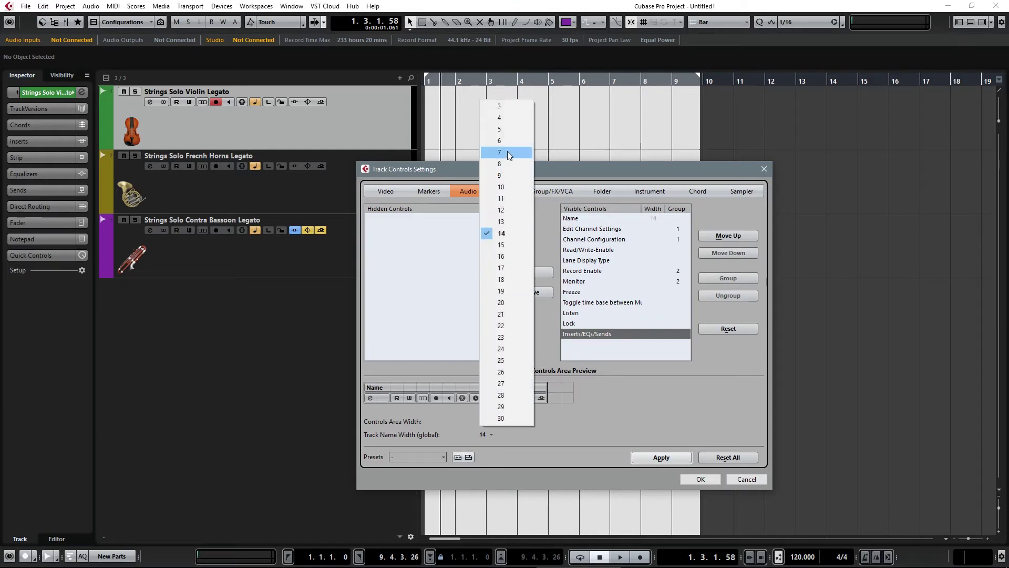
{"action": "left_click", "coordinate": [499, 129]}
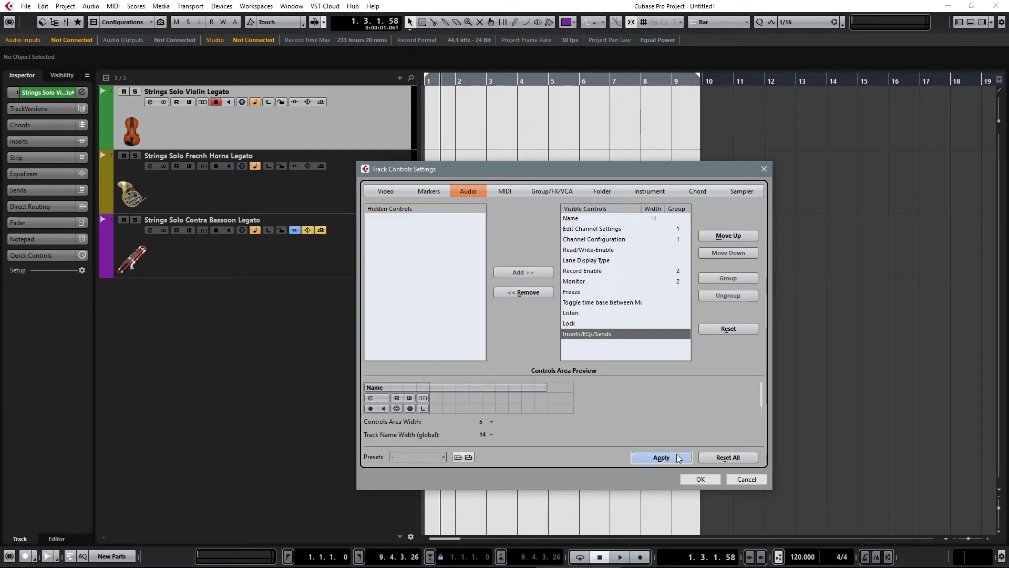
{"action": "left_click", "coordinate": [662, 457]}
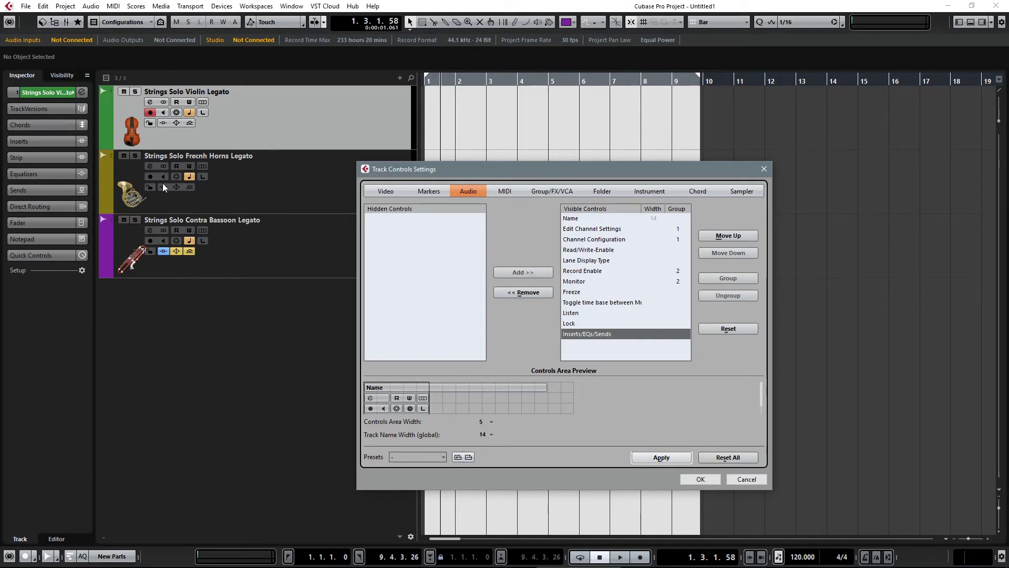
{"action": "left_click", "coordinate": [491, 421]}
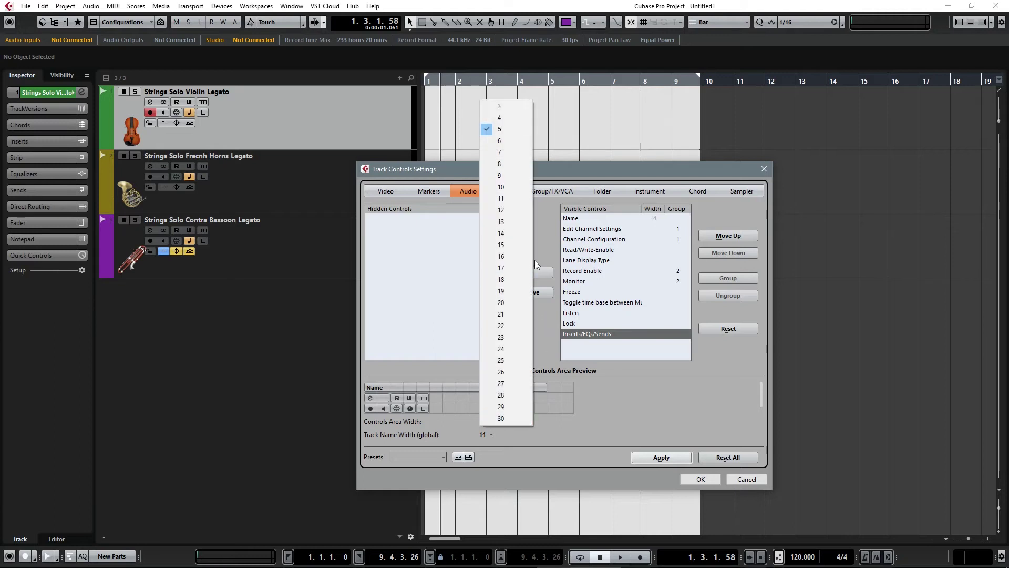
{"action": "left_click", "coordinate": [528, 234]}
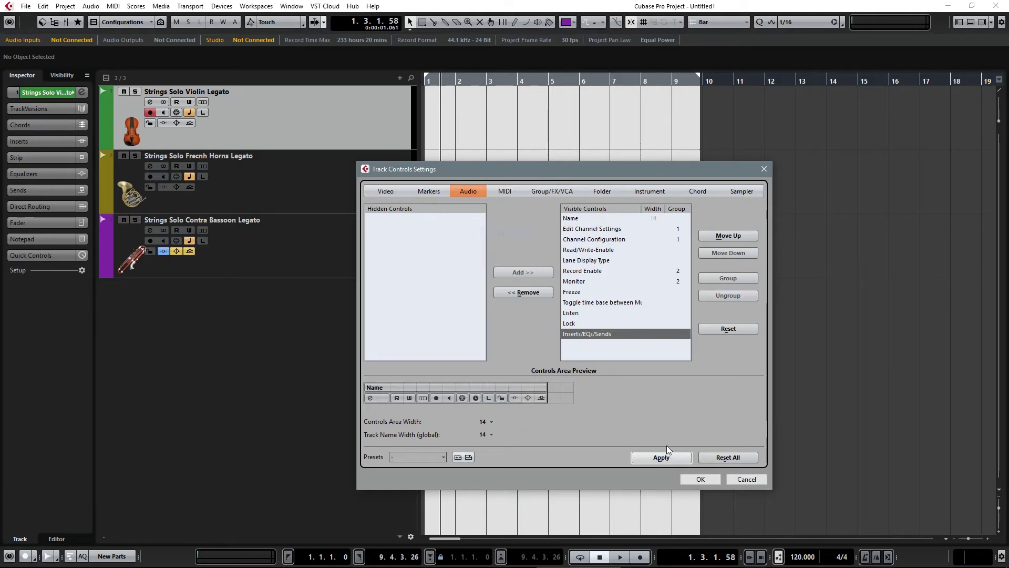
{"action": "left_click", "coordinate": [676, 462]}
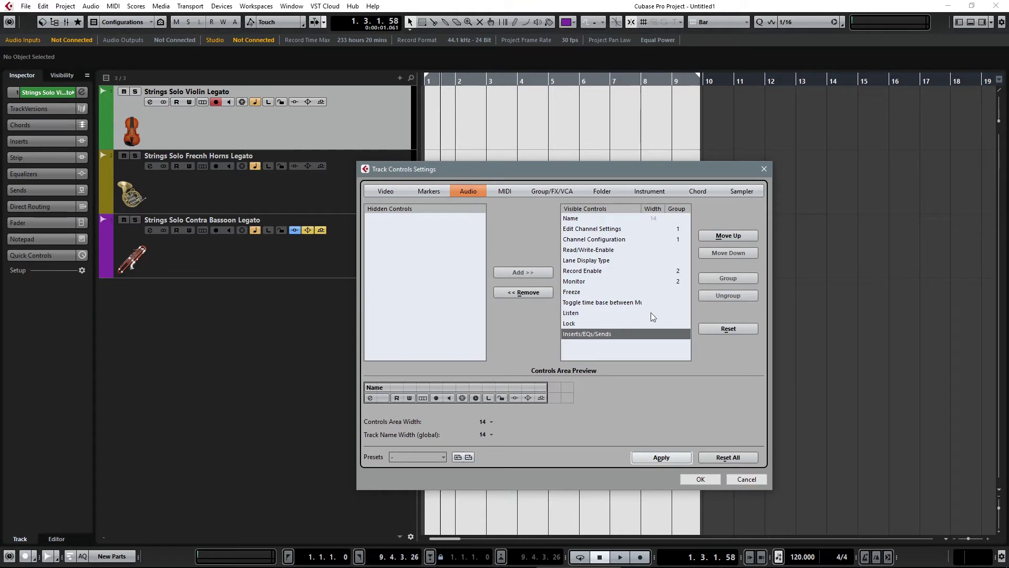
Reset the audio track controls to defaults, apply, and glance at the Video and Markers tabs
{"action": "left_click", "coordinate": [702, 459]}
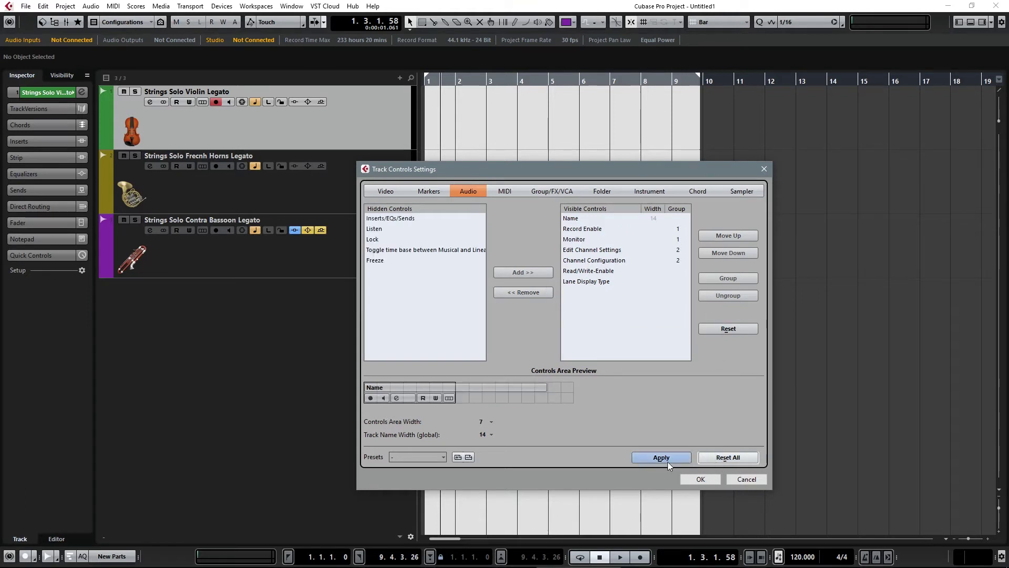
{"action": "left_click", "coordinate": [663, 459]}
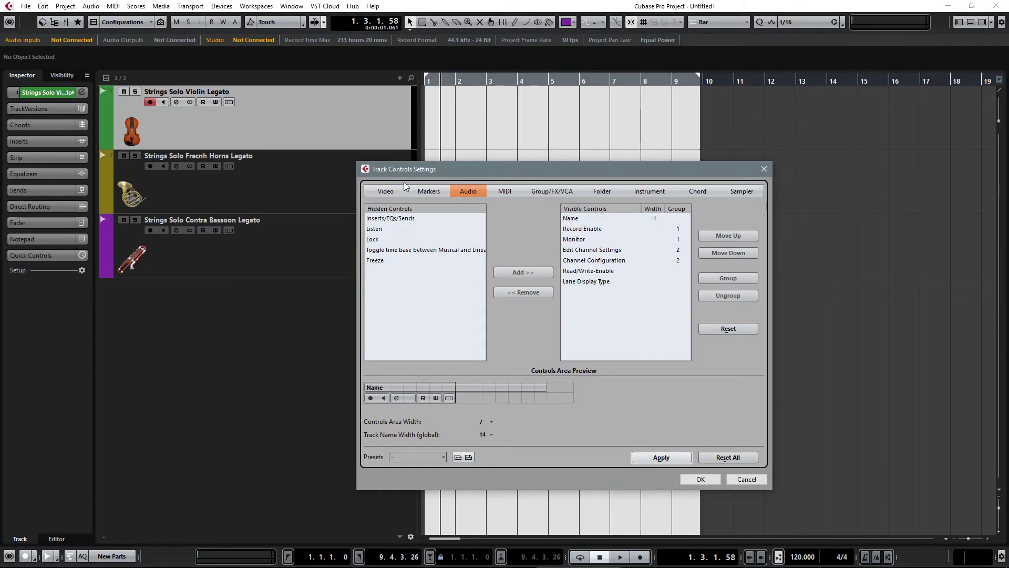
{"action": "left_click", "coordinate": [385, 191]}
{"action": "left_click", "coordinate": [429, 191]}
{"action": "left_click", "coordinate": [473, 191]}
Browse the MIDI, Folder, Instrument, Chord and Sampler tabs, ending on MIDI
{"action": "left_click", "coordinate": [507, 195]}
{"action": "left_click", "coordinate": [601, 193]}
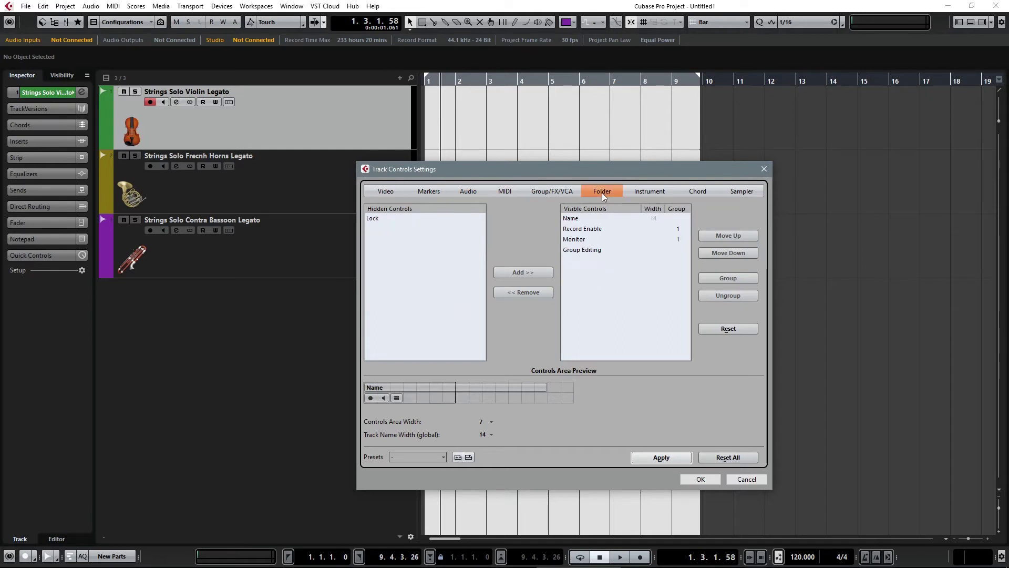
{"action": "left_click", "coordinate": [658, 191]}
{"action": "left_click", "coordinate": [700, 192]}
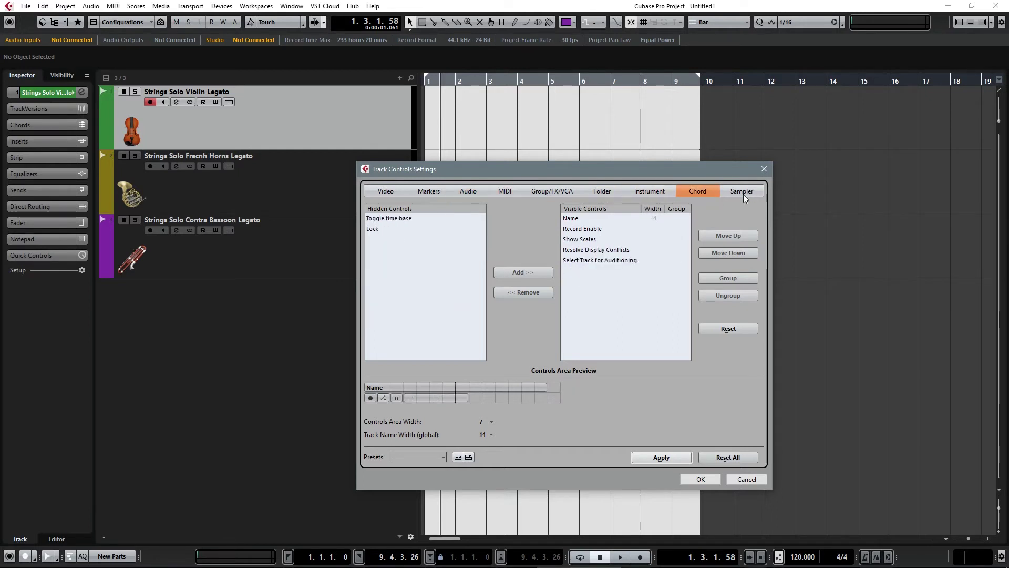
{"action": "left_click", "coordinate": [743, 194]}
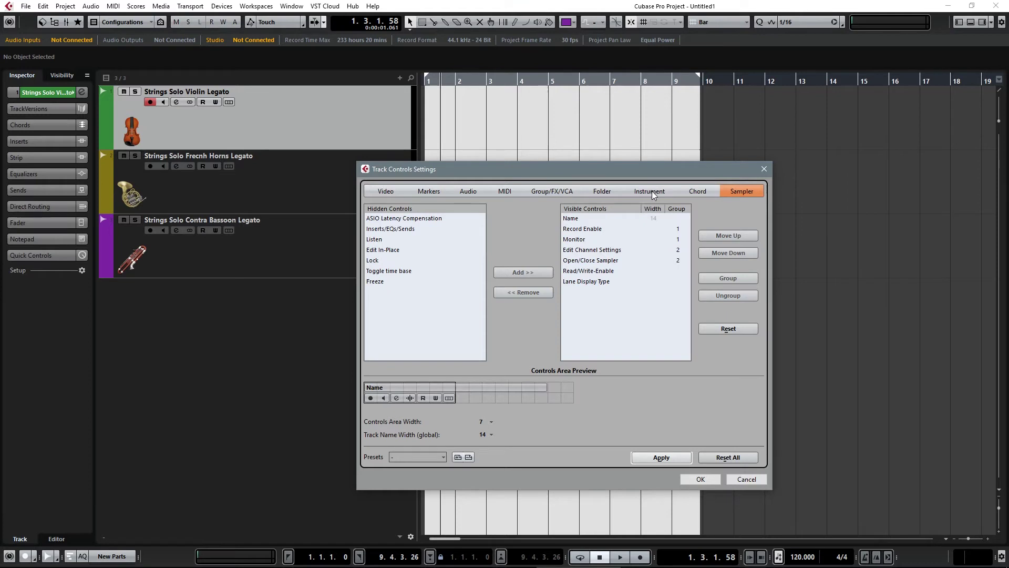
{"action": "left_click", "coordinate": [507, 192]}
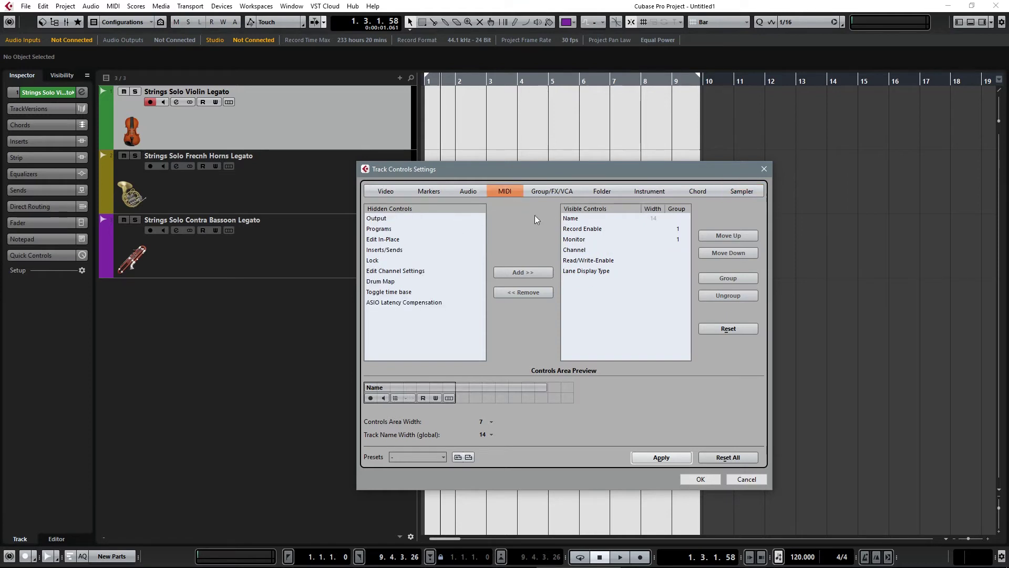
{"action": "left_click", "coordinate": [644, 191]}
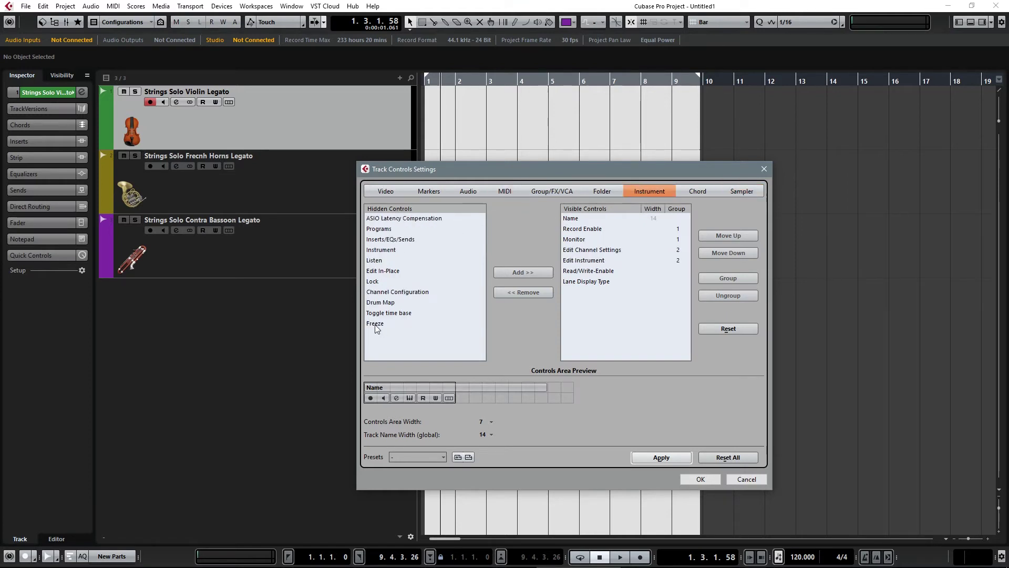
{"action": "left_click", "coordinate": [502, 193]}
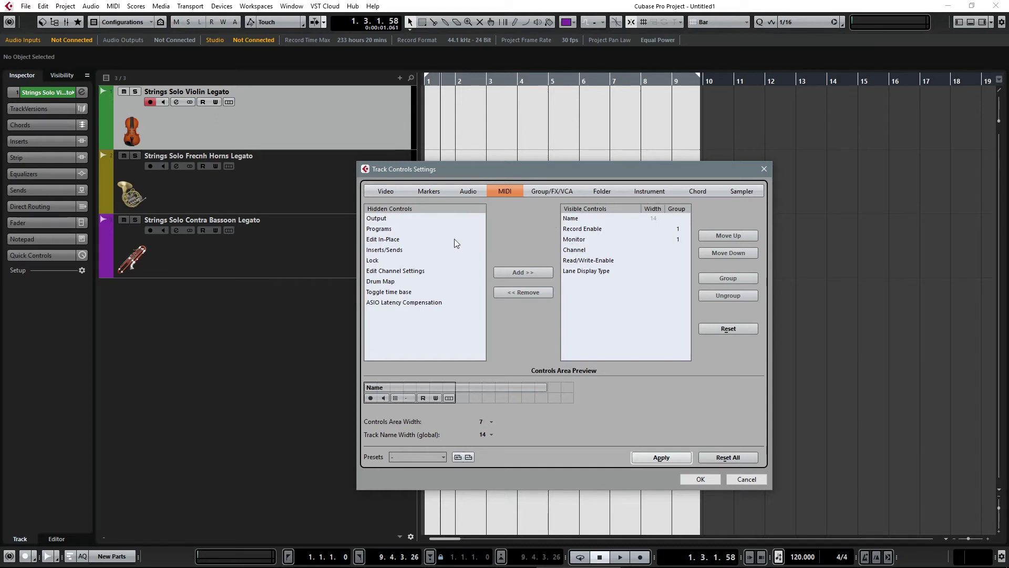
On the Audio tab, add Freeze, apply, and set Controls Area Width to 14
{"action": "left_click", "coordinate": [464, 191]}
{"action": "left_click", "coordinate": [377, 262]}
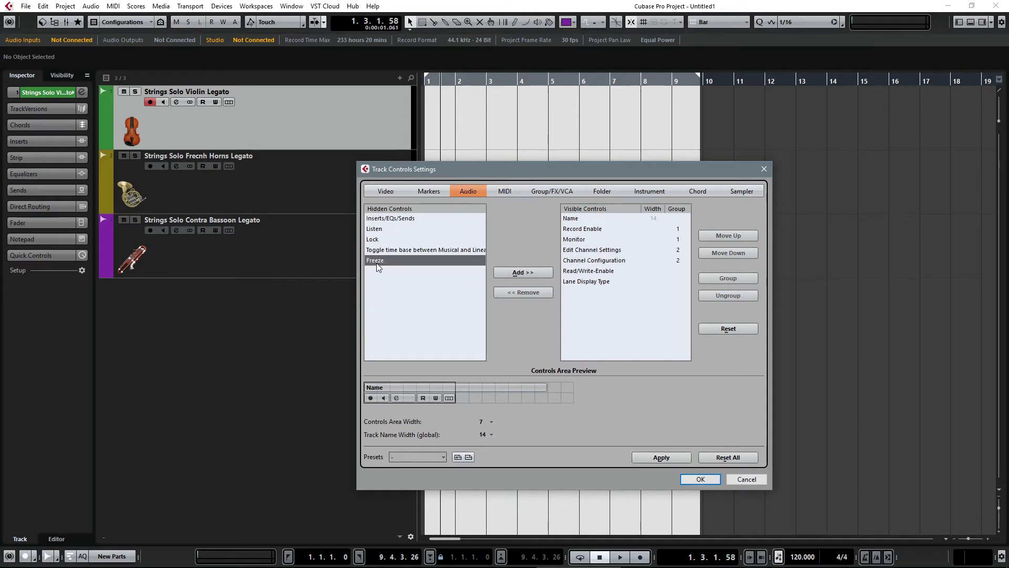
{"action": "left_click", "coordinate": [525, 271]}
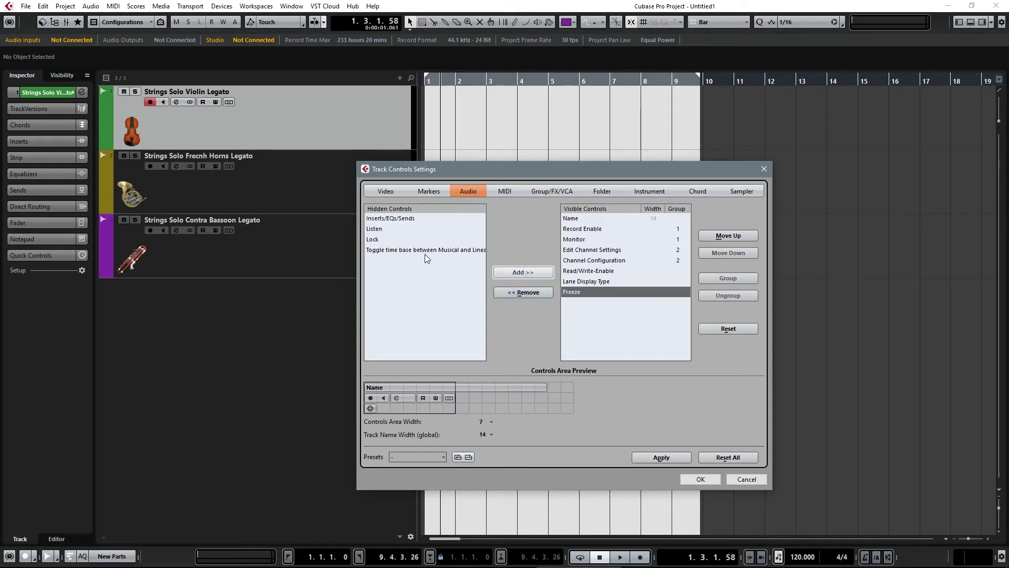
{"action": "left_click", "coordinate": [662, 457]}
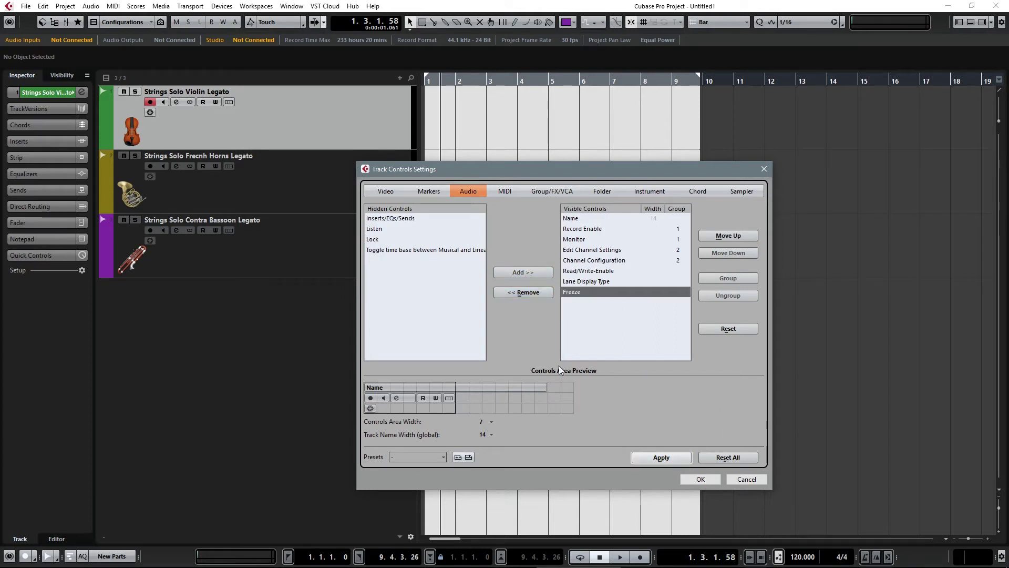
{"action": "left_click", "coordinate": [491, 421]}
{"action": "left_click", "coordinate": [506, 226]}
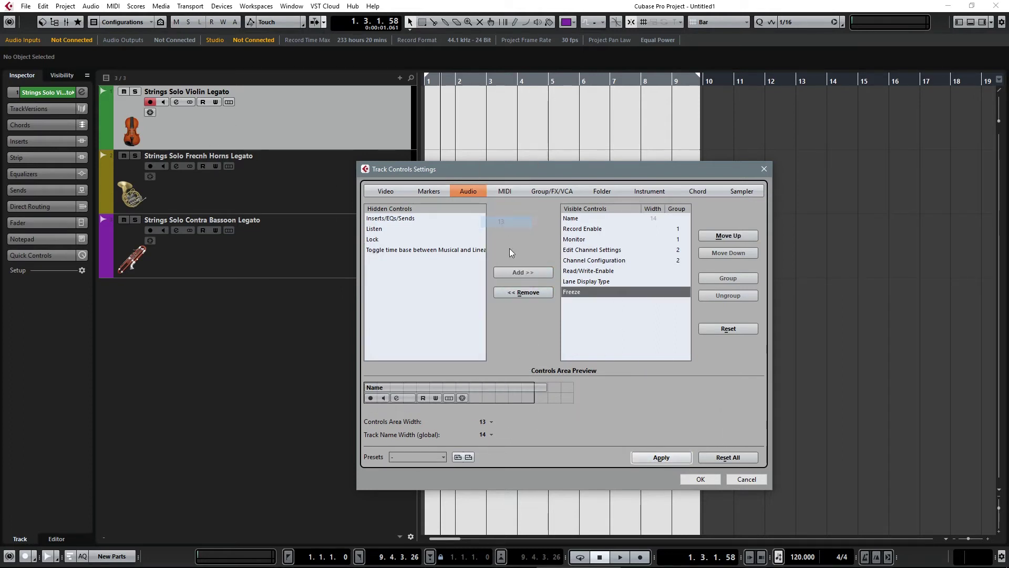
{"action": "left_click", "coordinate": [491, 421]}
{"action": "left_click", "coordinate": [520, 233]}
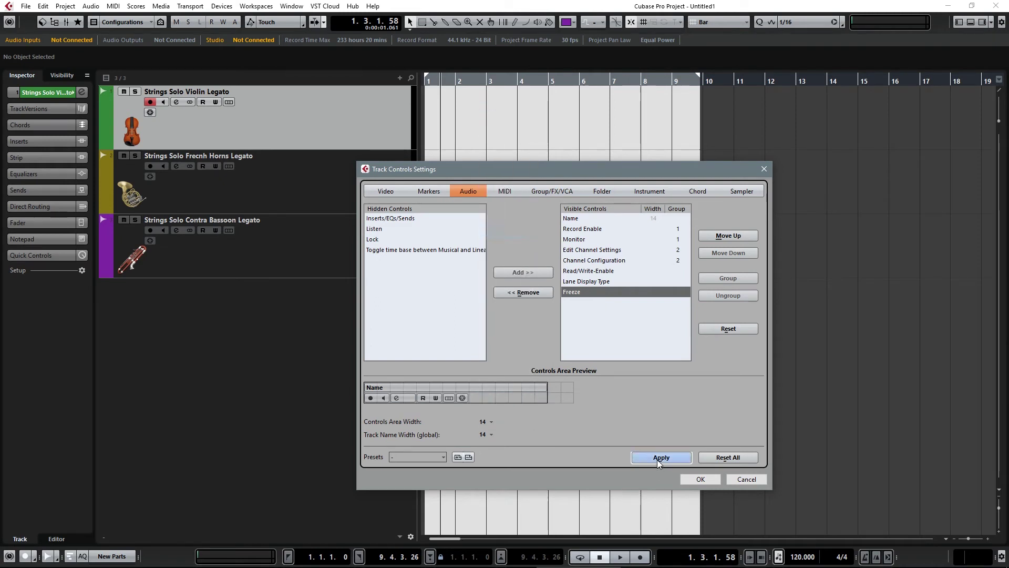
{"action": "left_click", "coordinate": [661, 457]}
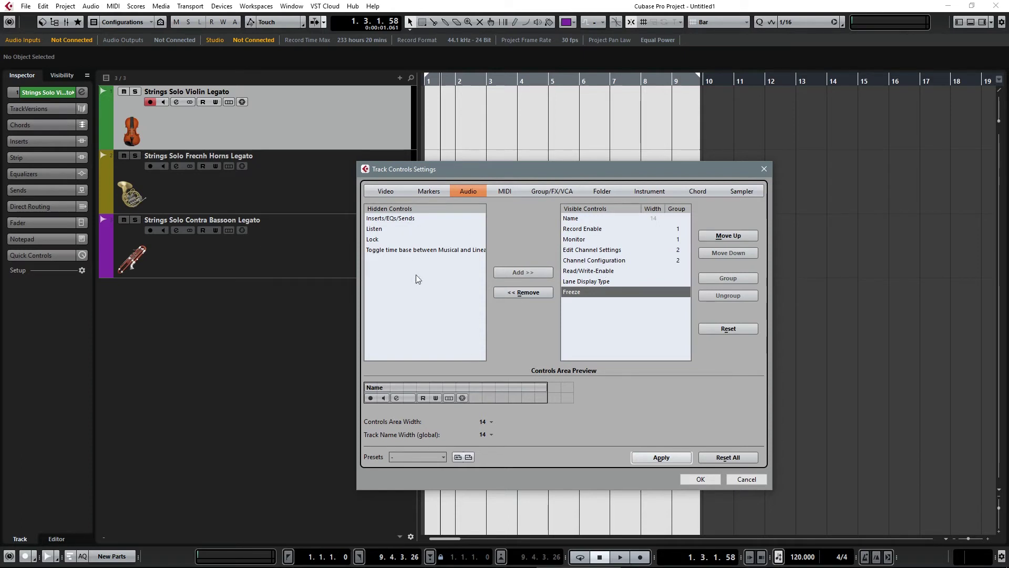
Add Inserts/EQs/Sends to the visible controls, apply, and close the dialog with OK
{"action": "left_click", "coordinate": [388, 219]}
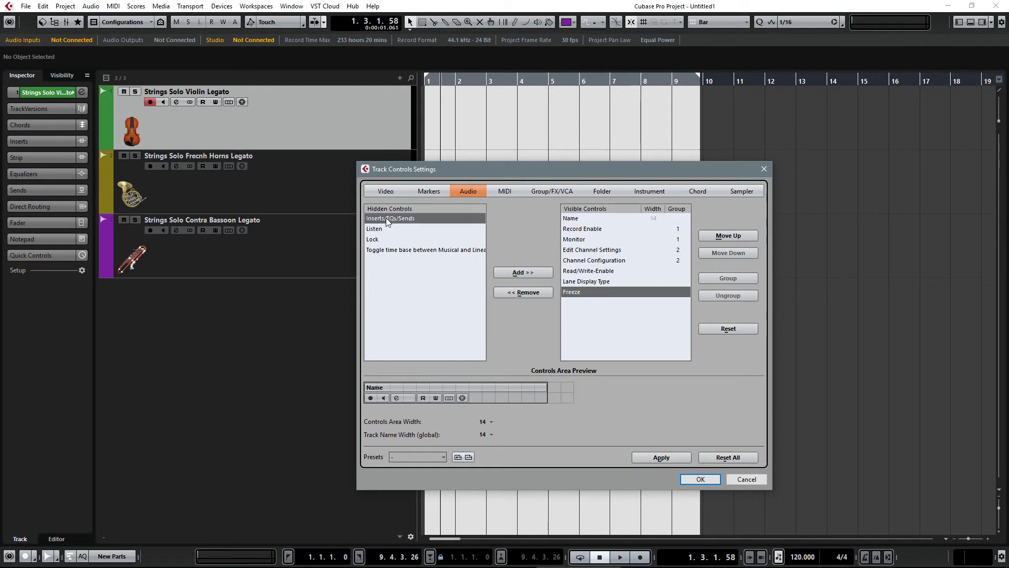
{"action": "left_click", "coordinate": [534, 274]}
{"action": "left_click", "coordinate": [675, 454]}
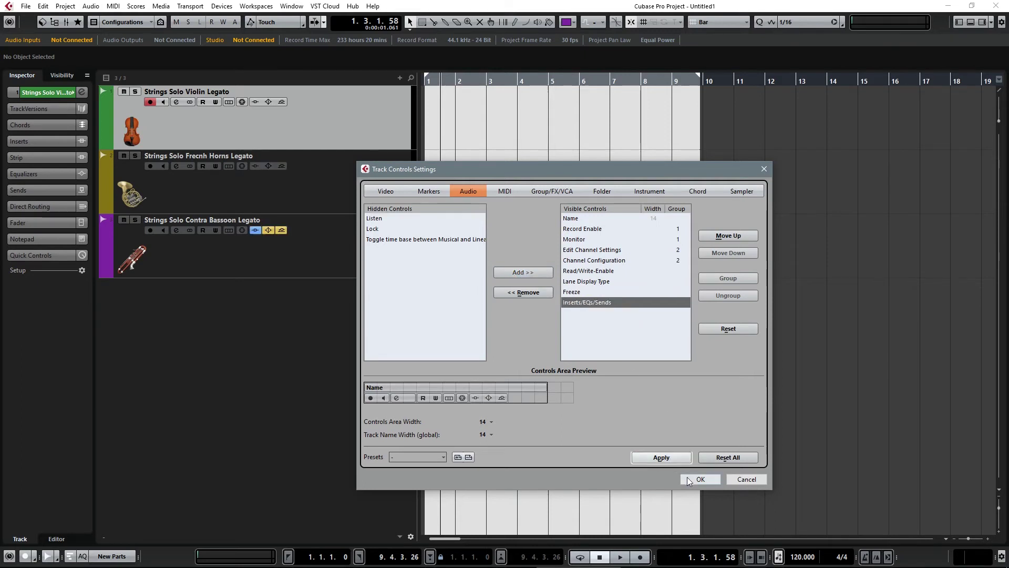
{"action": "left_click", "coordinate": [699, 479]}
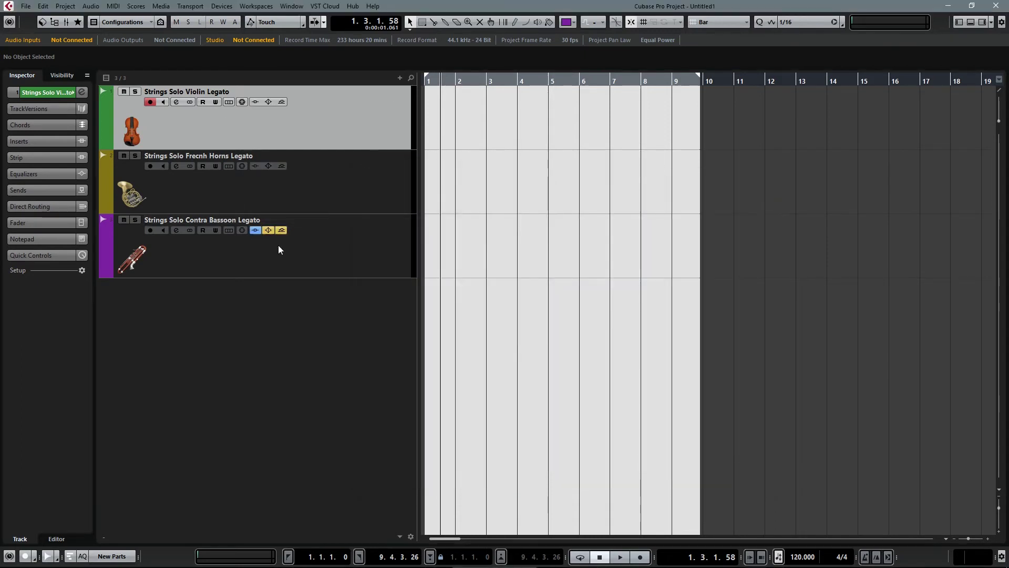
Select the Contra Bassoon track, check its Inserts, EQ and Sends sections, then bypass its inserts
{"action": "left_click", "coordinate": [294, 254]}
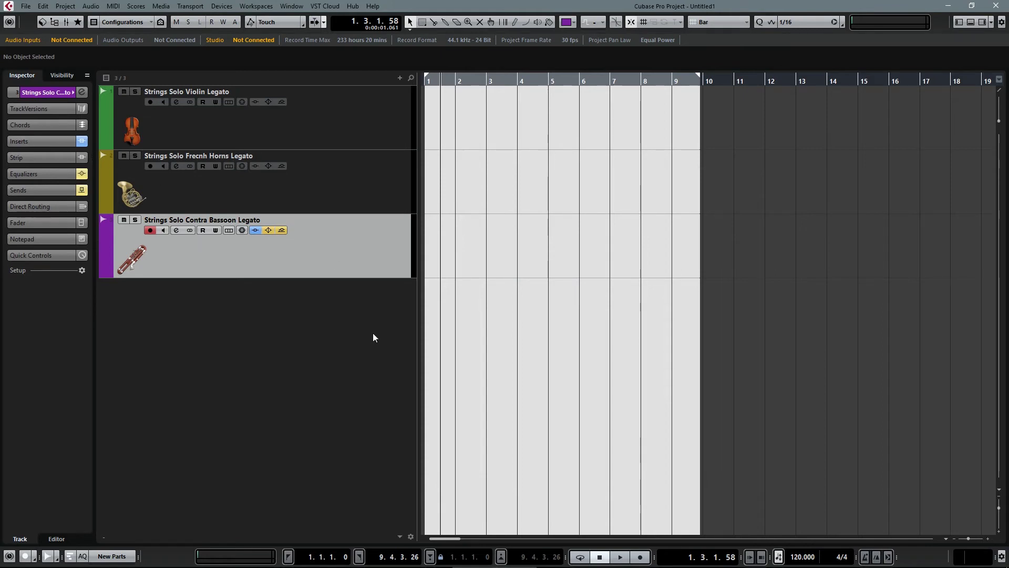
{"action": "left_click", "coordinate": [43, 140]}
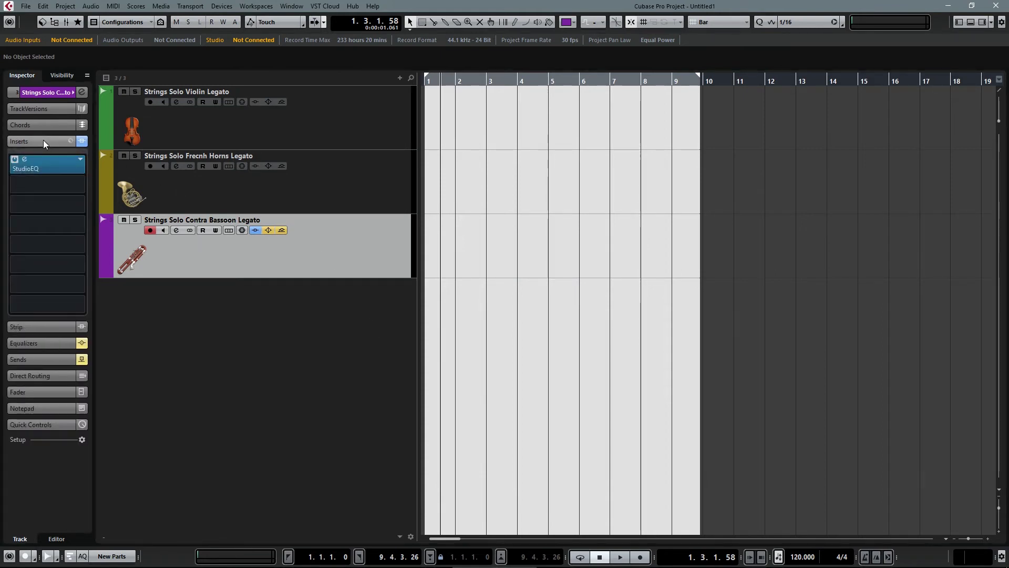
{"action": "left_click", "coordinate": [44, 140]}
{"action": "left_click", "coordinate": [37, 175]}
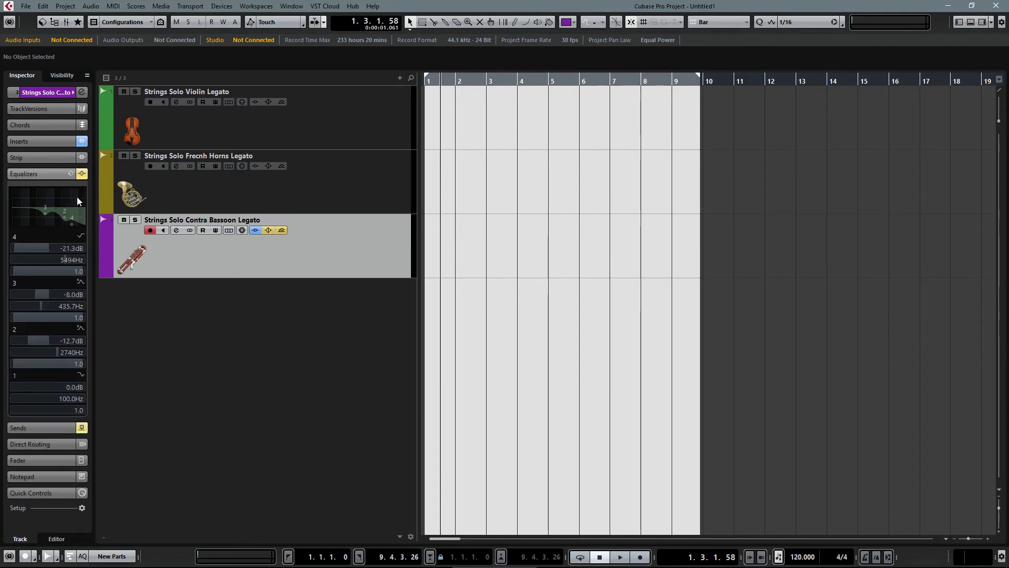
{"action": "left_click", "coordinate": [45, 176]}
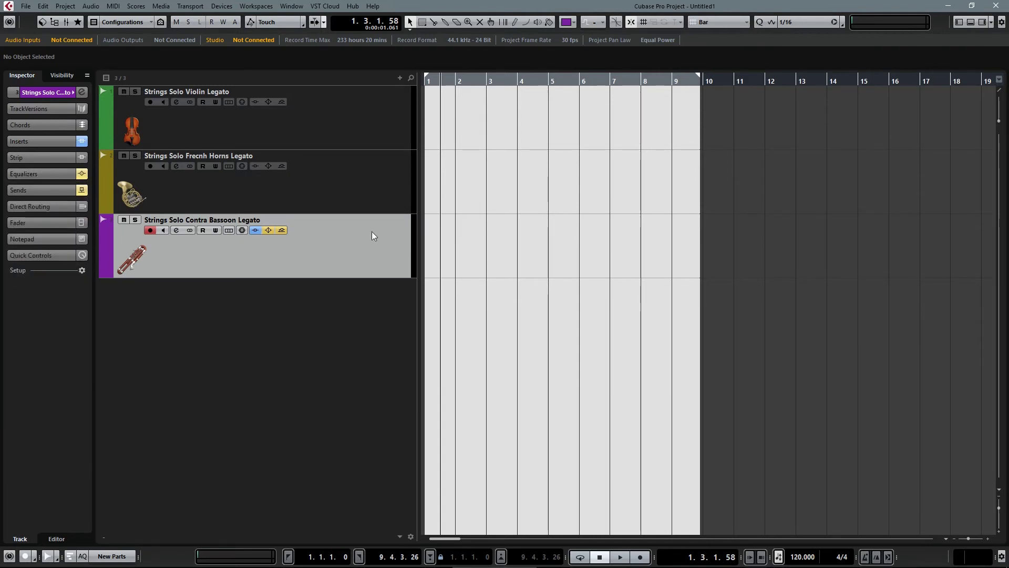
{"action": "left_click", "coordinate": [28, 190]}
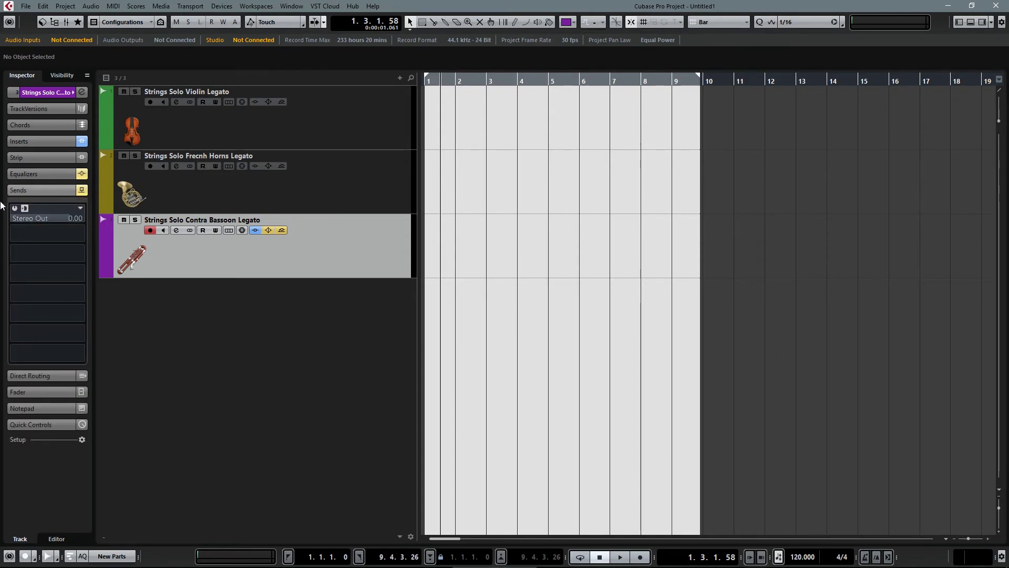
{"action": "left_click", "coordinate": [37, 190]}
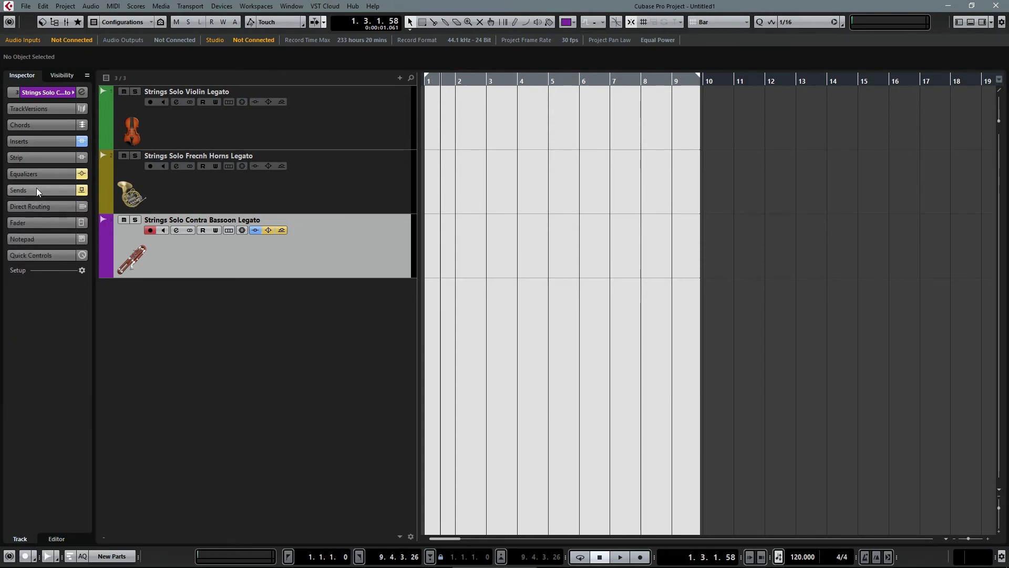
{"action": "left_click", "coordinate": [256, 230]}
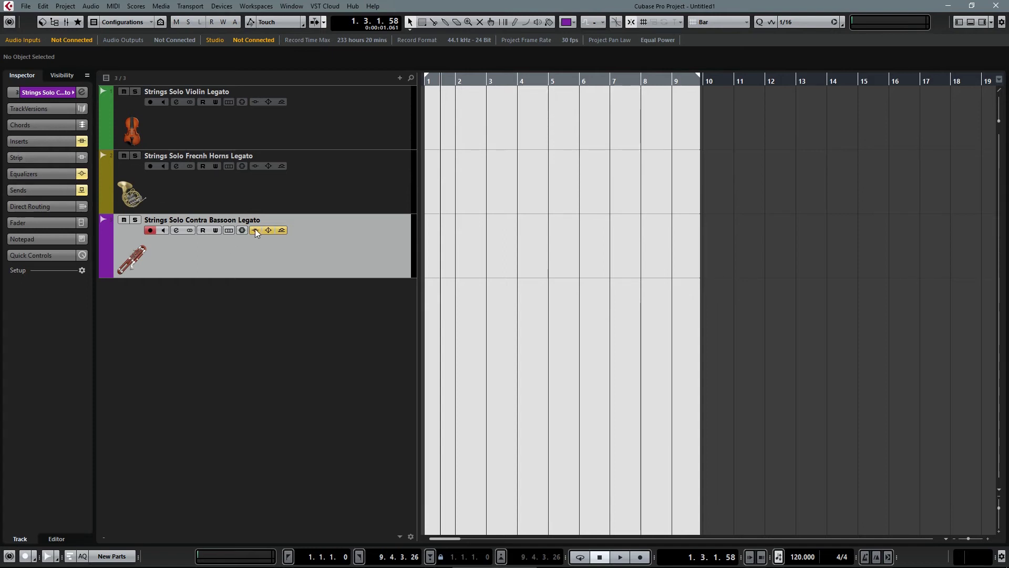
Load Sonalksis SV-719 Stereo Gate into insert slot 2 after StudioEQ, then collapse Inserts
{"action": "left_click", "coordinate": [58, 142]}
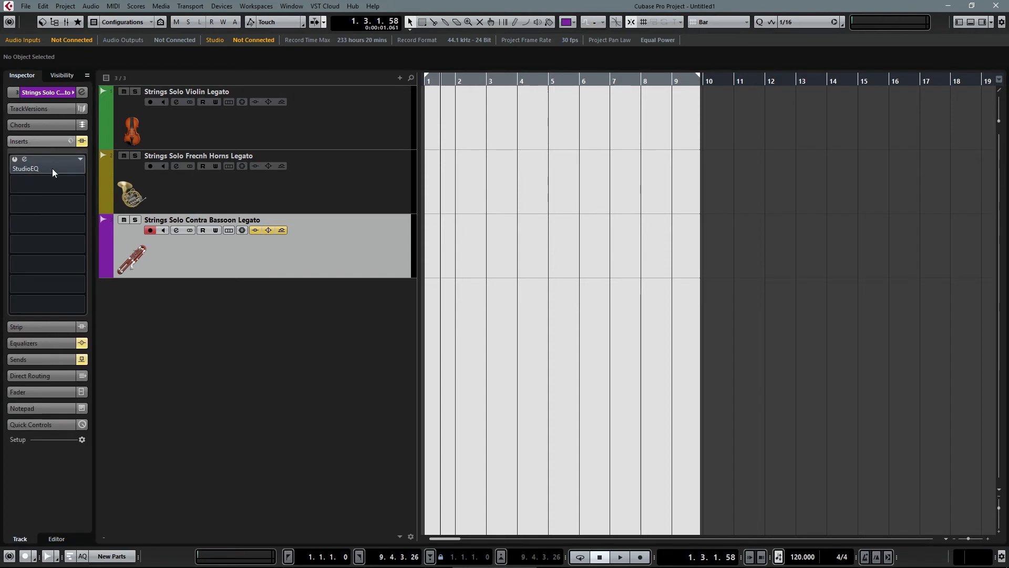
{"action": "left_click", "coordinate": [48, 185]}
{"action": "left_click", "coordinate": [27, 219]}
{"action": "left_click", "coordinate": [36, 226]}
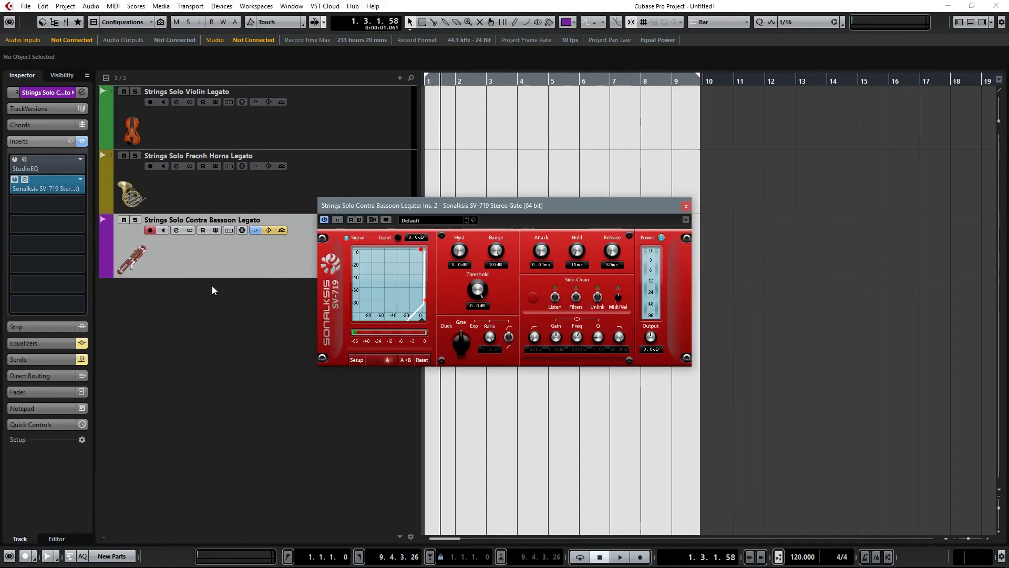
{"action": "left_click", "coordinate": [687, 205]}
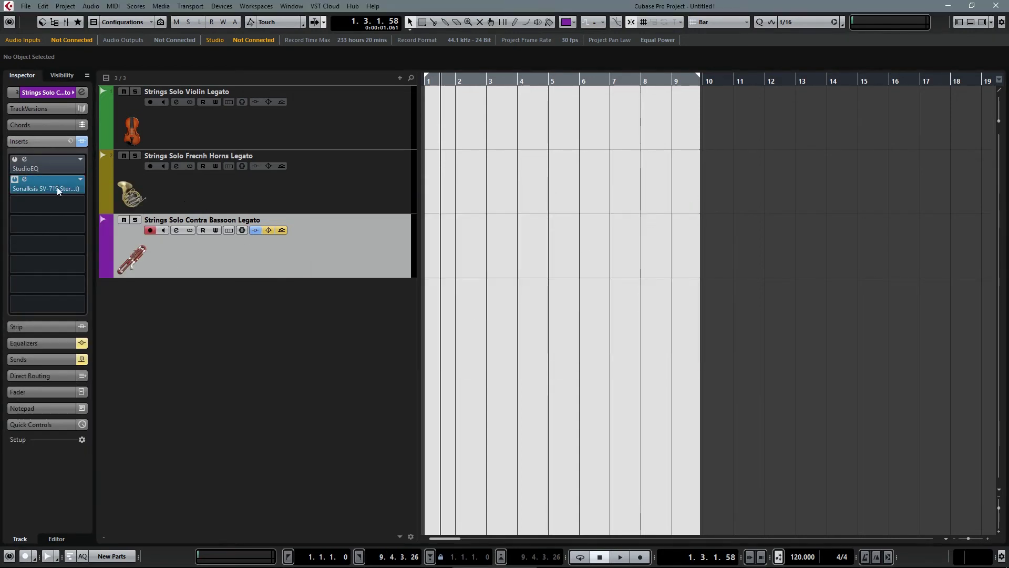
{"action": "left_click", "coordinate": [15, 159]}
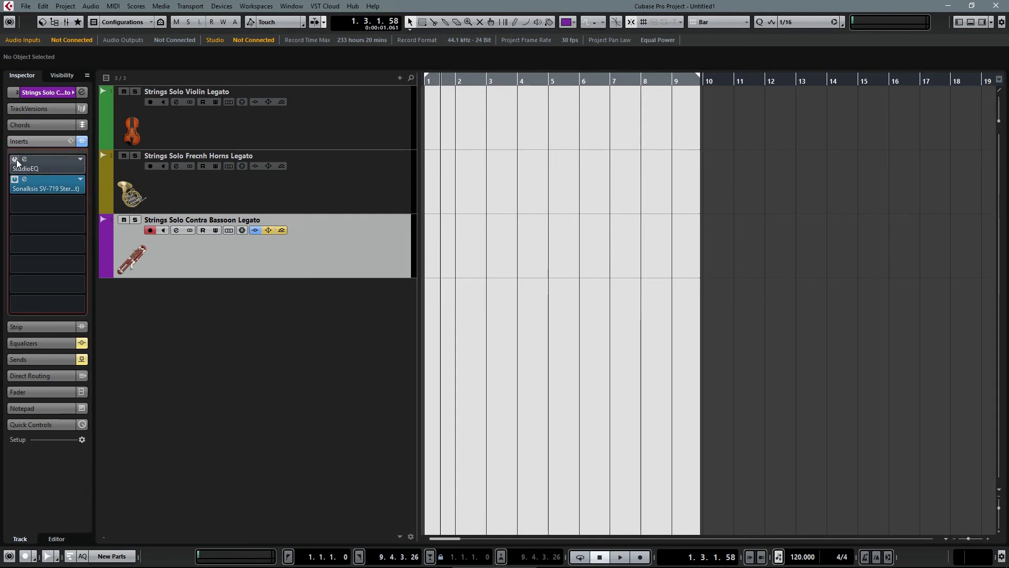
{"action": "left_click", "coordinate": [38, 142]}
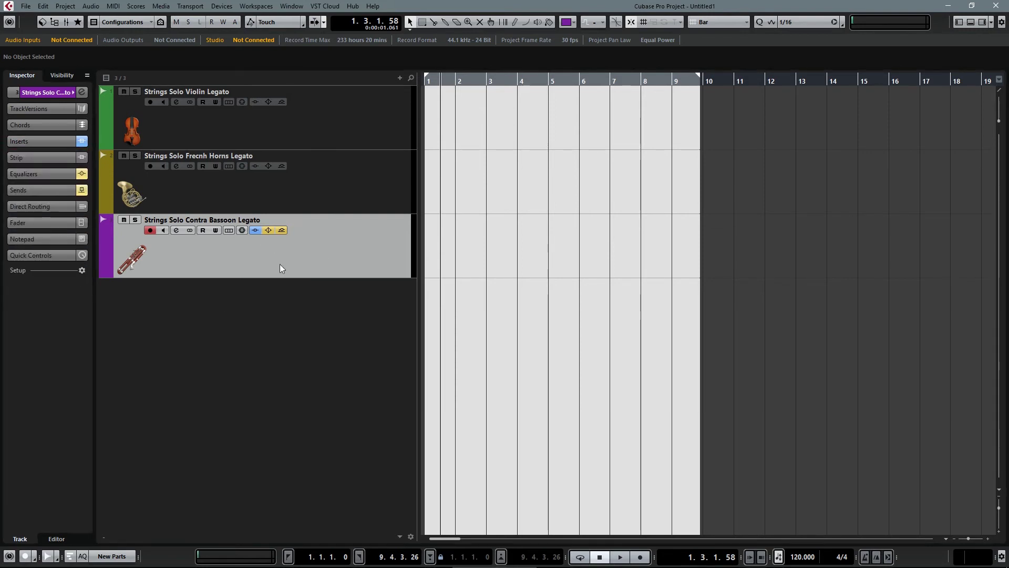
From the Contra Bassoon track header, open the gate and StudioEQ editors, then close StudioEQ
{"action": "left_click", "coordinate": [257, 232]}
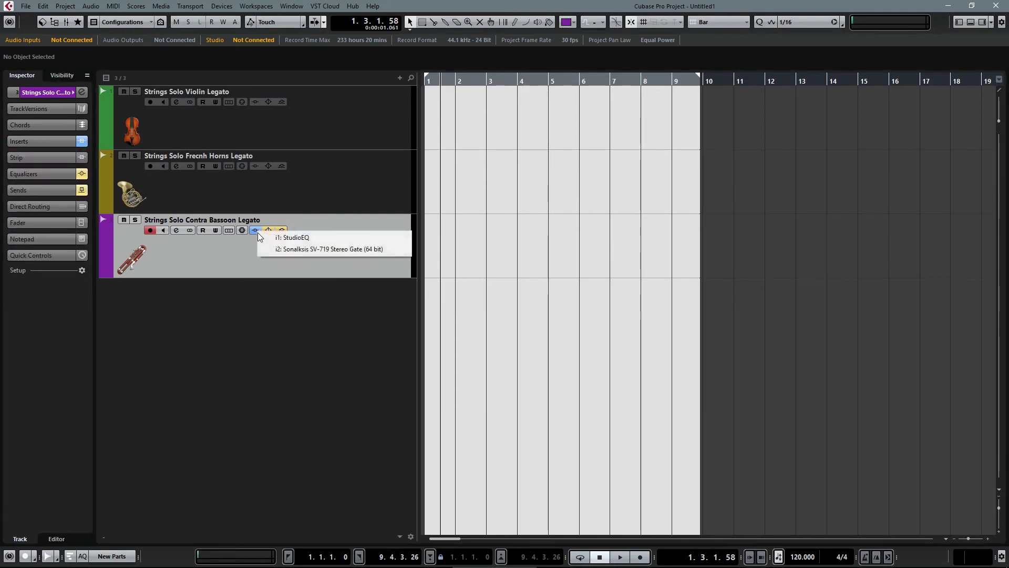
{"action": "left_click", "coordinate": [332, 250]}
{"action": "left_click_drag", "start_coordinate": [420, 206], "coordinate": [422, 265]}
{"action": "left_click", "coordinate": [255, 231]}
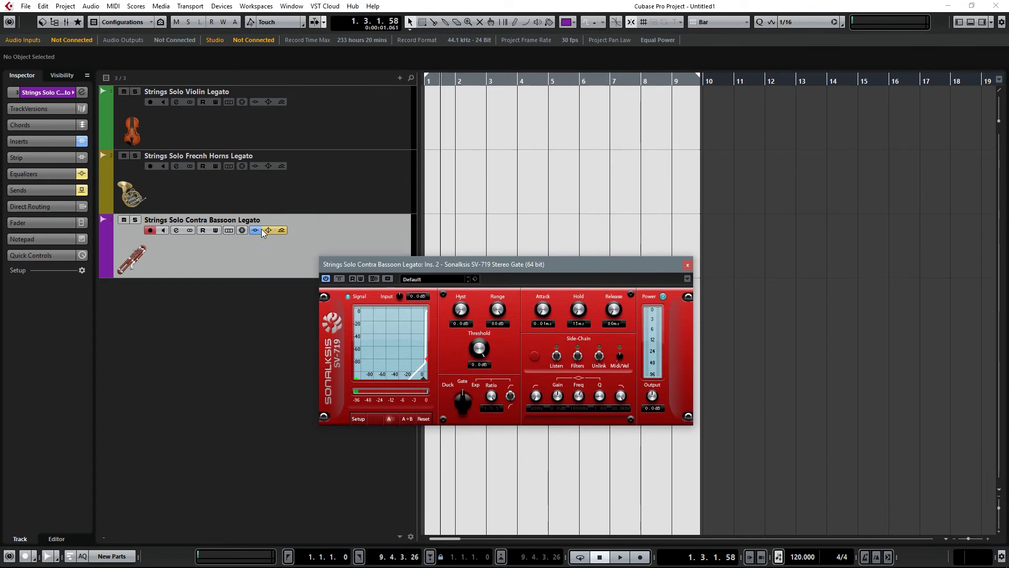
{"action": "left_click", "coordinate": [260, 230]}
{"action": "left_click", "coordinate": [286, 236]}
{"action": "left_click", "coordinate": [782, 242]}
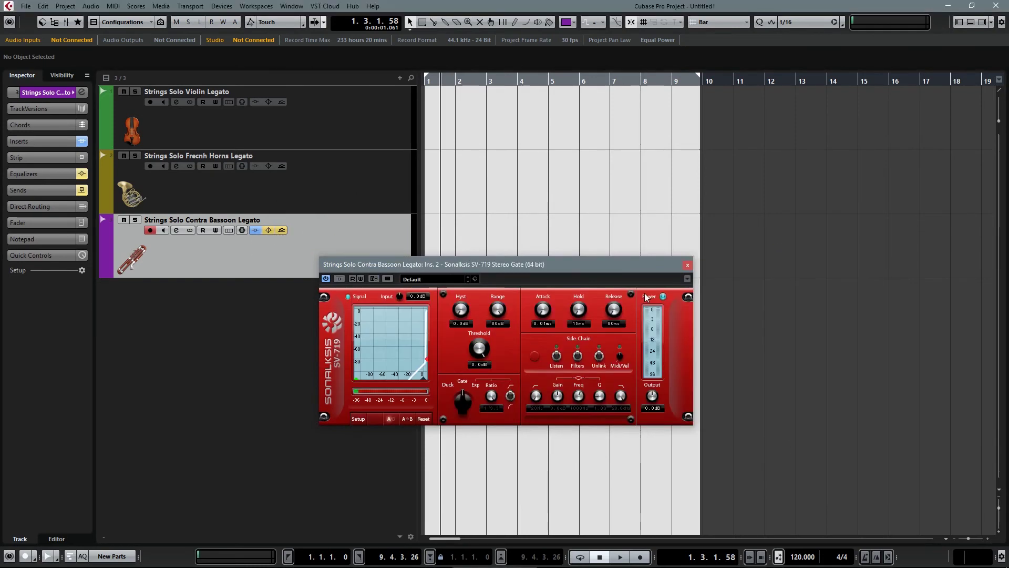
Close the gate window and move the Sonalksis gate above StudioEQ in the insert chain
{"action": "left_click", "coordinate": [689, 261]}
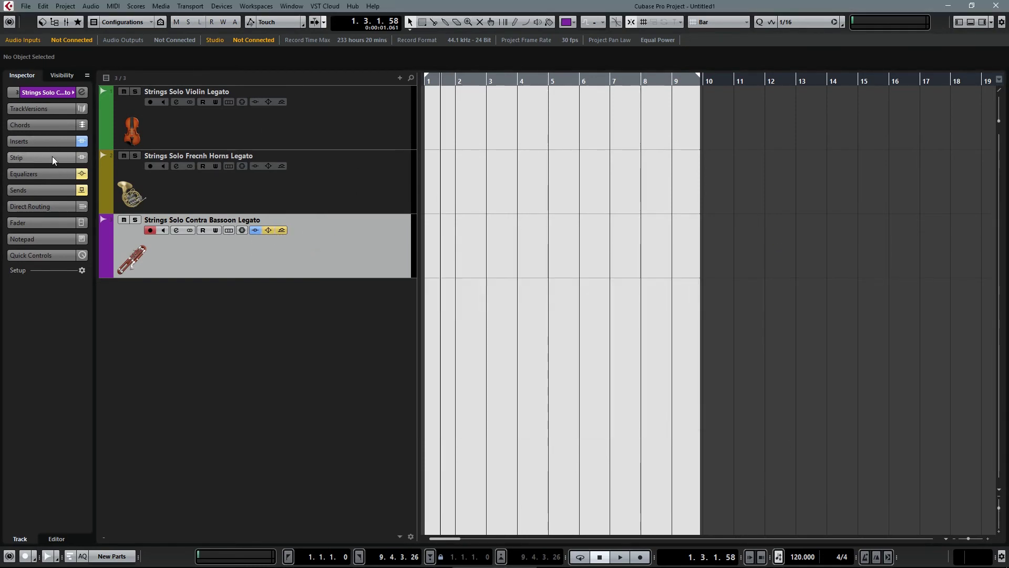
{"action": "left_click", "coordinate": [31, 141]}
{"action": "mouse_move", "coordinate": [61, 185]}
{"action": "left_mouse_down"}
{"action": "mouse_move", "coordinate": [59, 166]}
{"action": "mouse_move", "coordinate": [62, 184]}
{"action": "left_mouse_up"}
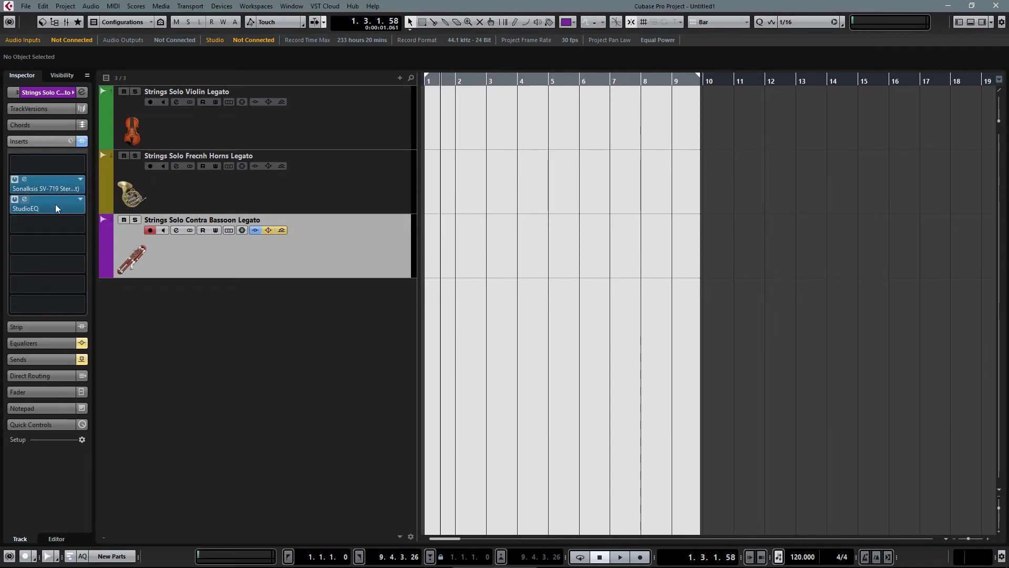
{"action": "left_click", "coordinate": [50, 140]}
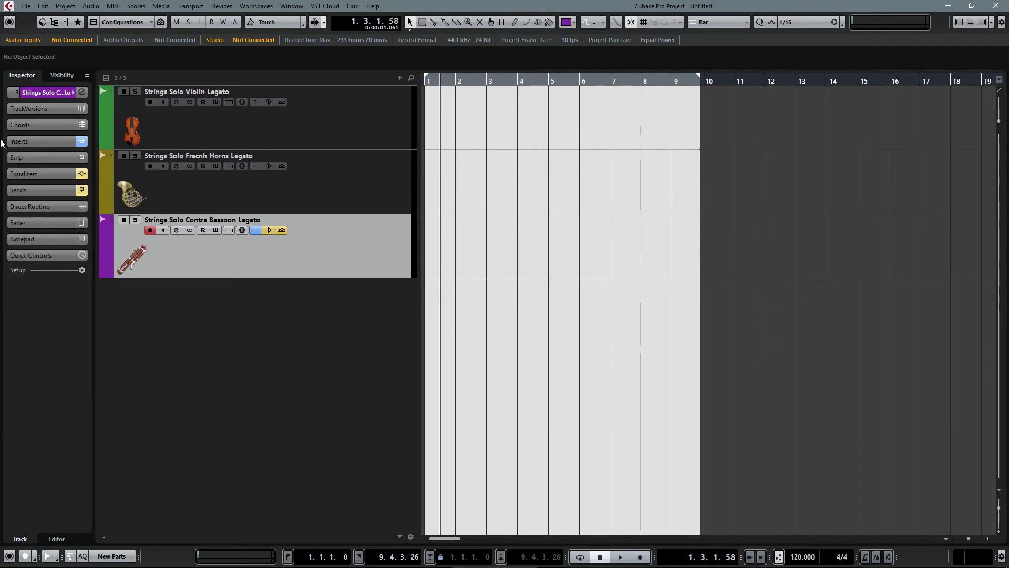
{"action": "left_click", "coordinate": [42, 141]}
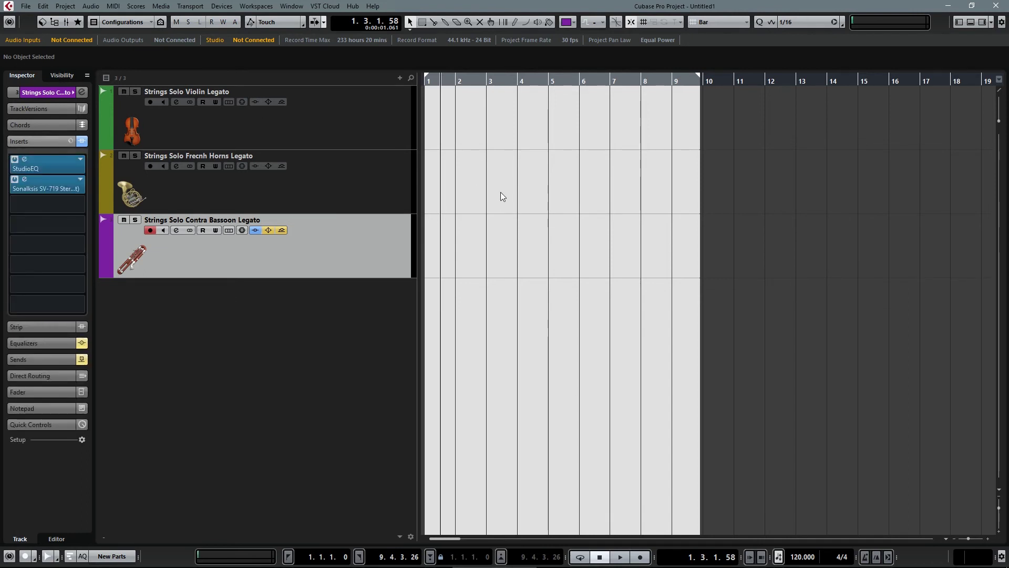
Check StudioEQ from the track's insert list, then bypass the Contra Bassoon EQ
{"action": "left_click", "coordinate": [256, 232]}
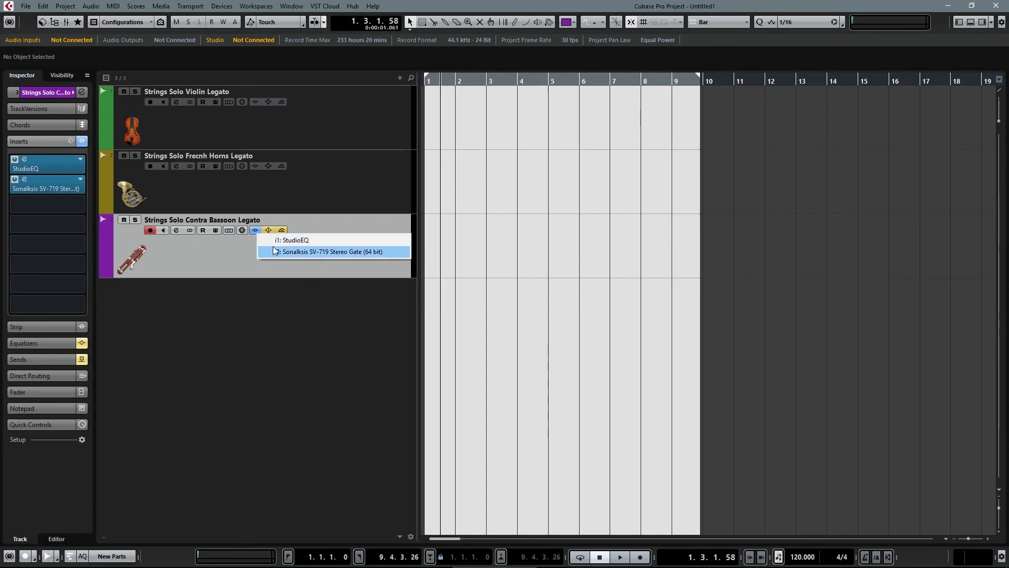
{"action": "left_click", "coordinate": [286, 238]}
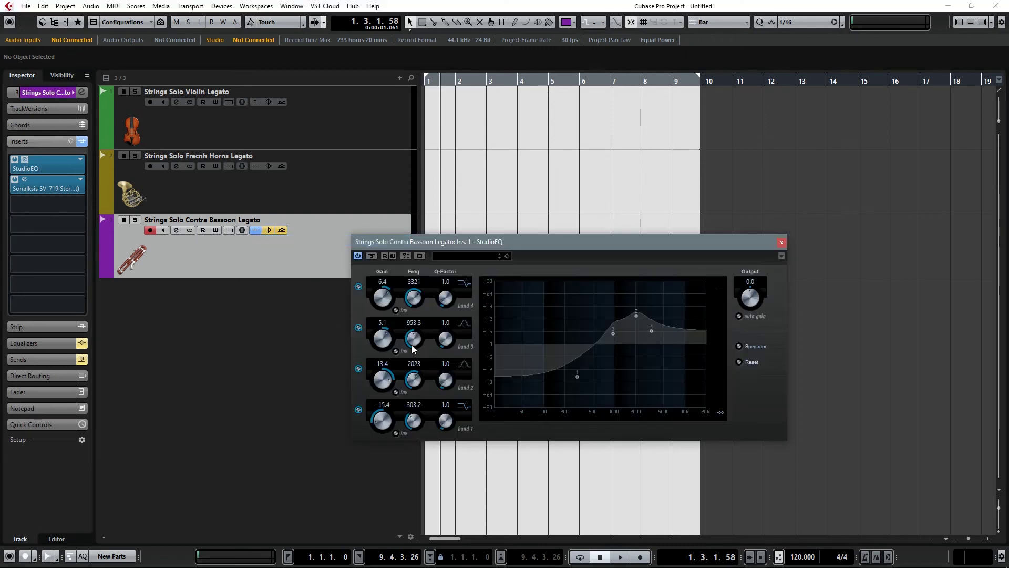
{"action": "left_click", "coordinate": [782, 242]}
{"action": "left_click", "coordinate": [31, 140]}
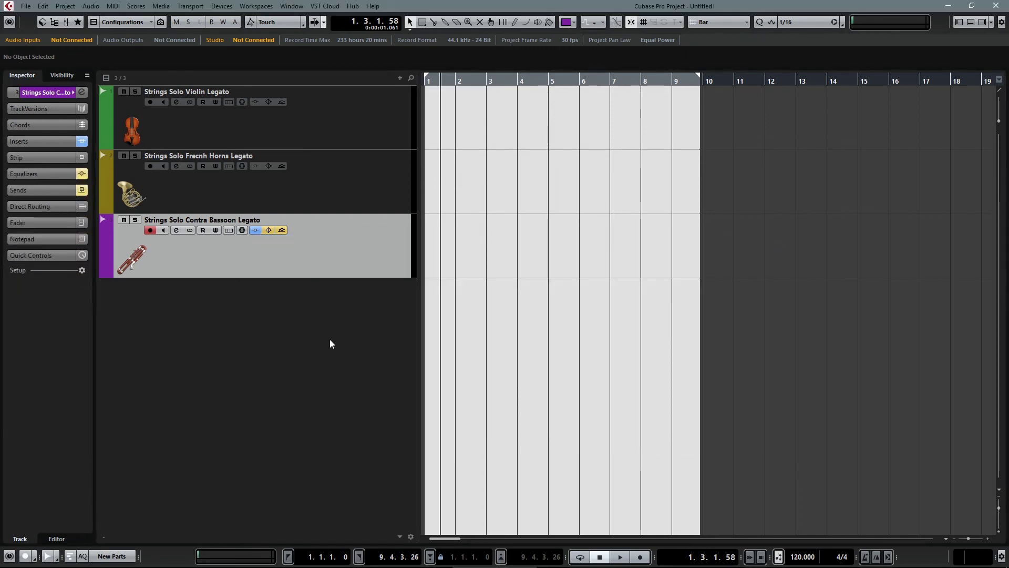
{"action": "left_click", "coordinate": [268, 230]}
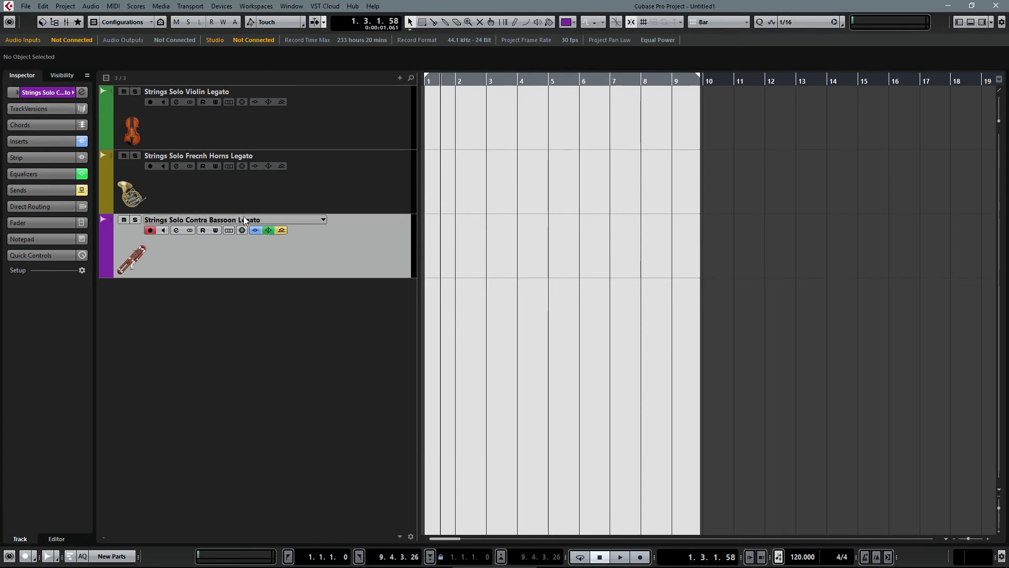
Toggle the Contra Bassoon track's EQ bypass, leaving the EQ re-enabled
{"action": "right_click", "coordinate": [268, 230]}
{"action": "left_click", "coordinate": [244, 375]}
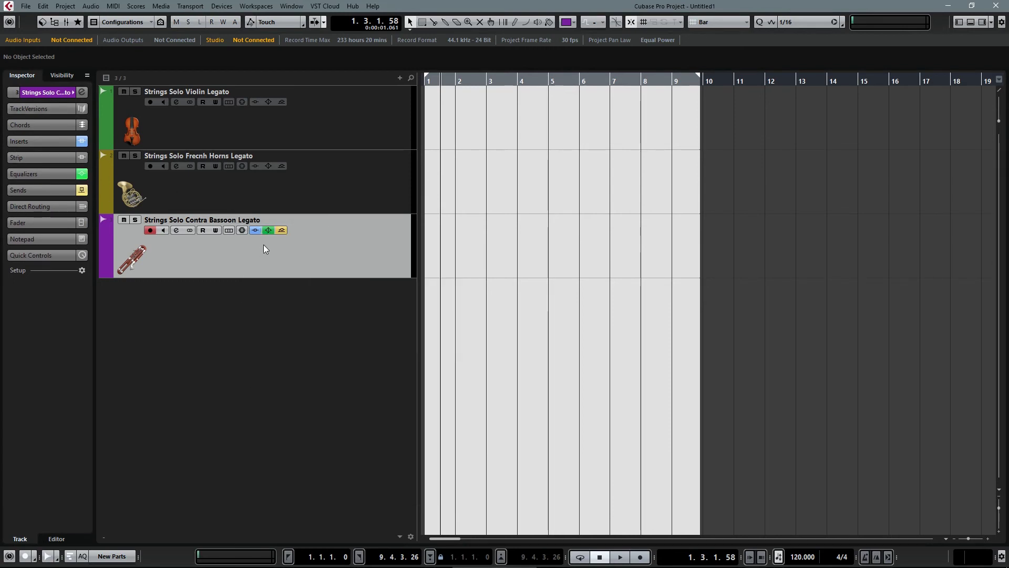
{"action": "left_click", "coordinate": [267, 231]}
{"action": "left_click", "coordinate": [267, 231]}
{"action": "left_click", "coordinate": [267, 231]}
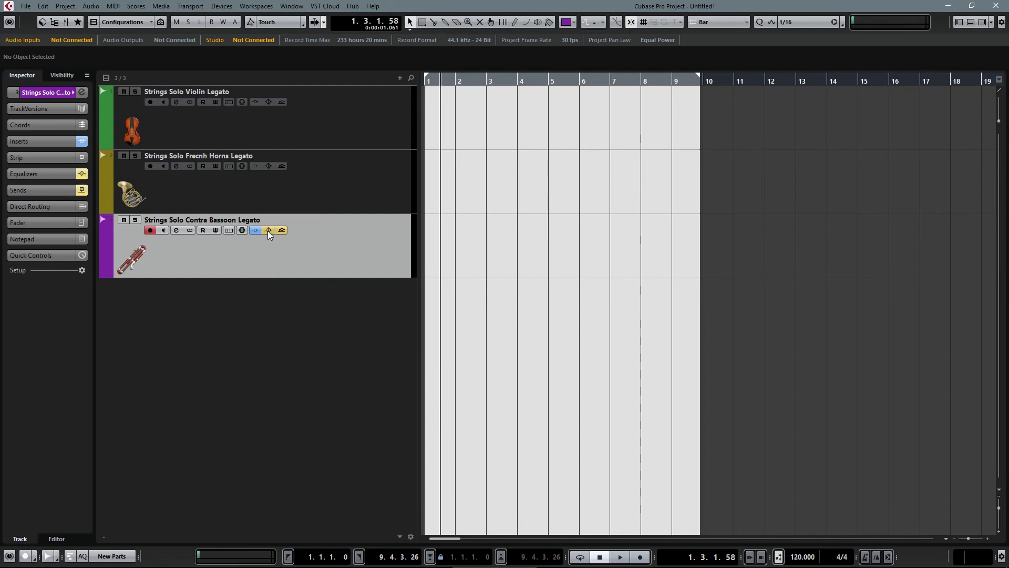
{"action": "left_click", "coordinate": [269, 231]}
{"action": "left_click", "coordinate": [268, 230]}
Bypass the track's sends, then open and close the Stereo Out Channel Settings
{"action": "left_click", "coordinate": [283, 231]}
{"action": "right_click", "coordinate": [283, 231]}
{"action": "left_click", "coordinate": [312, 239]}
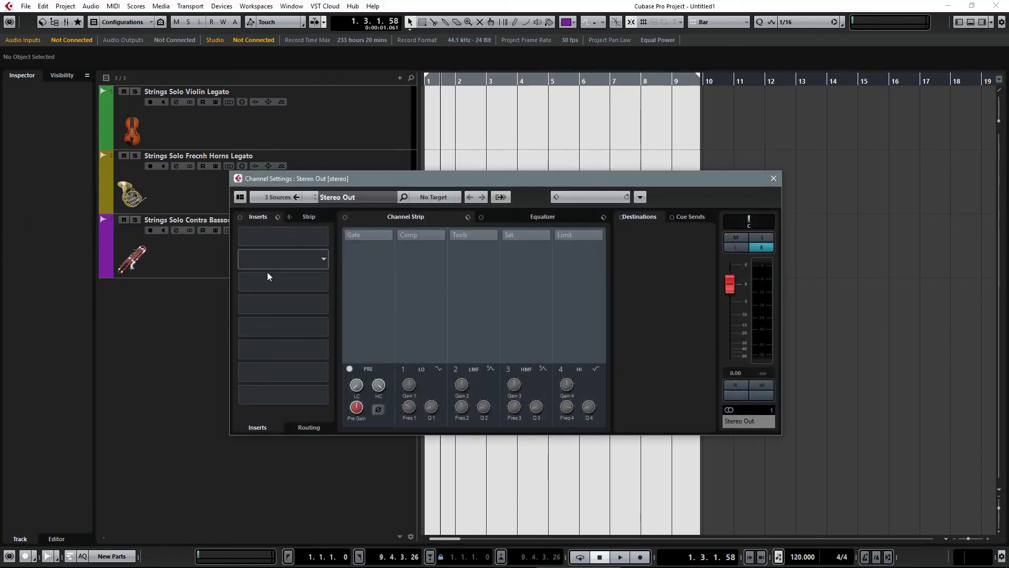
{"action": "left_click", "coordinate": [773, 178]}
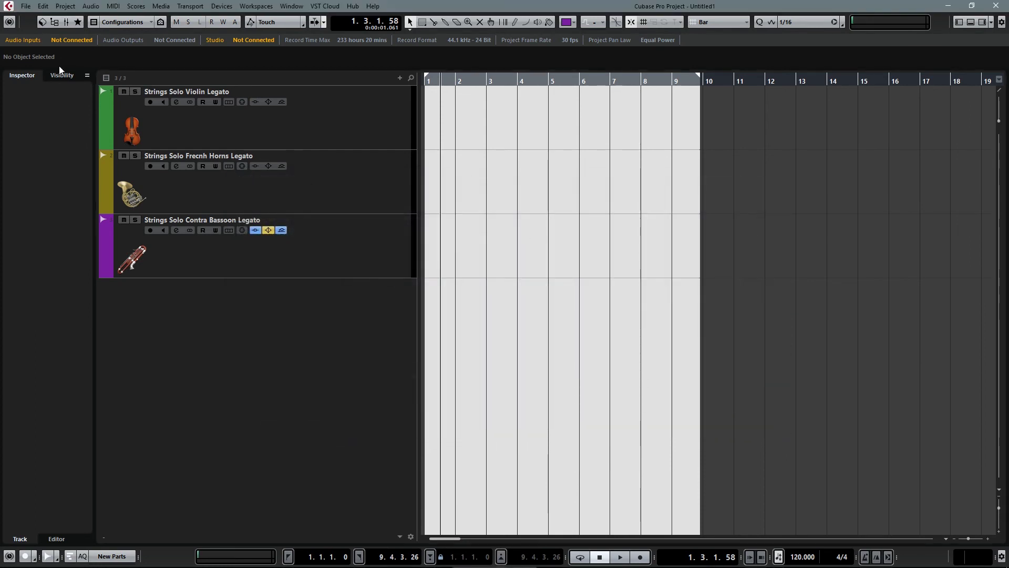
Select the Violin track, open Inspector Setup, and move Surround Pan into the visible sections
{"action": "left_click", "coordinate": [378, 134]}
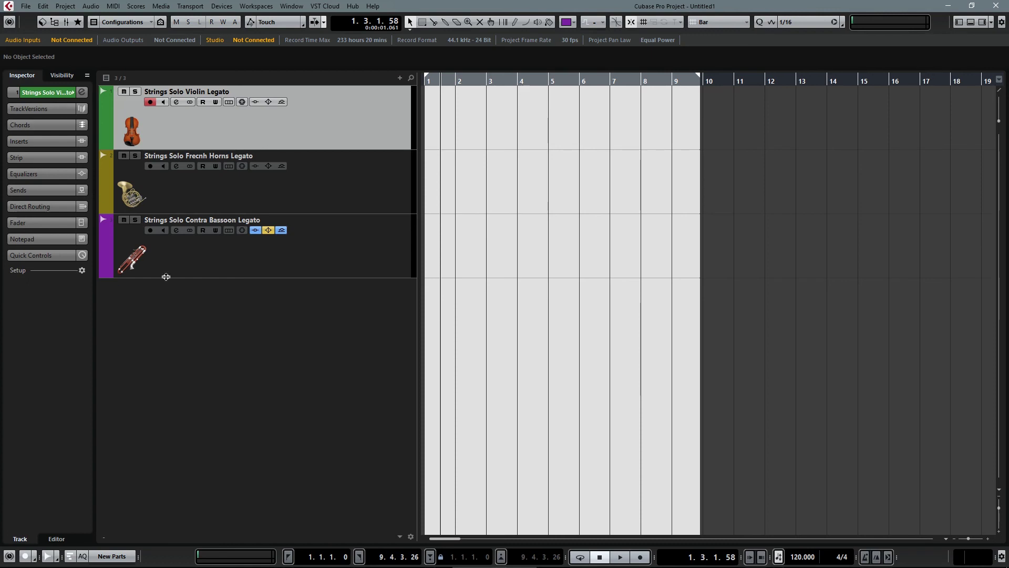
{"action": "left_click", "coordinate": [81, 272]}
{"action": "left_click", "coordinate": [154, 451]}
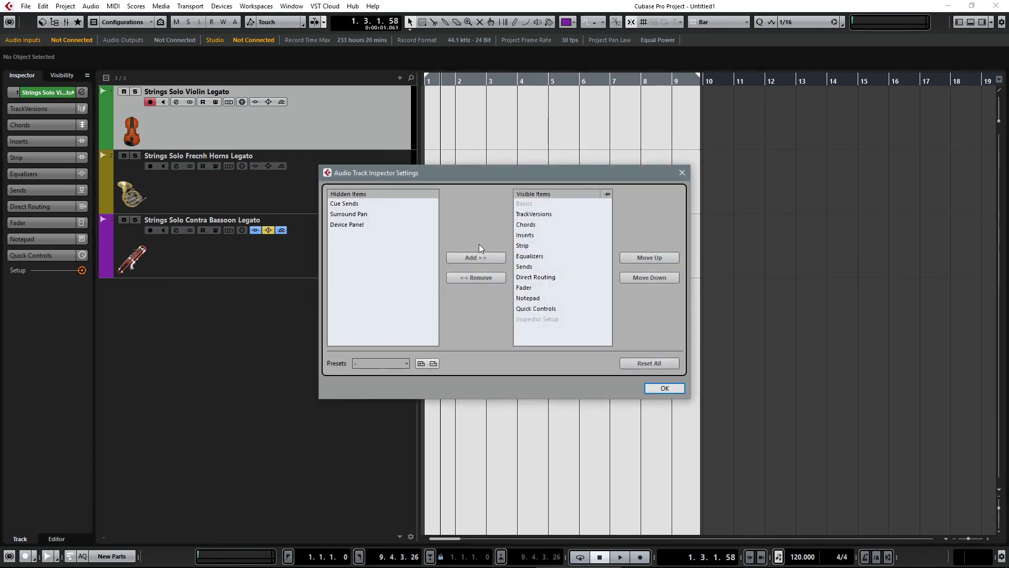
{"action": "left_click", "coordinate": [541, 214]}
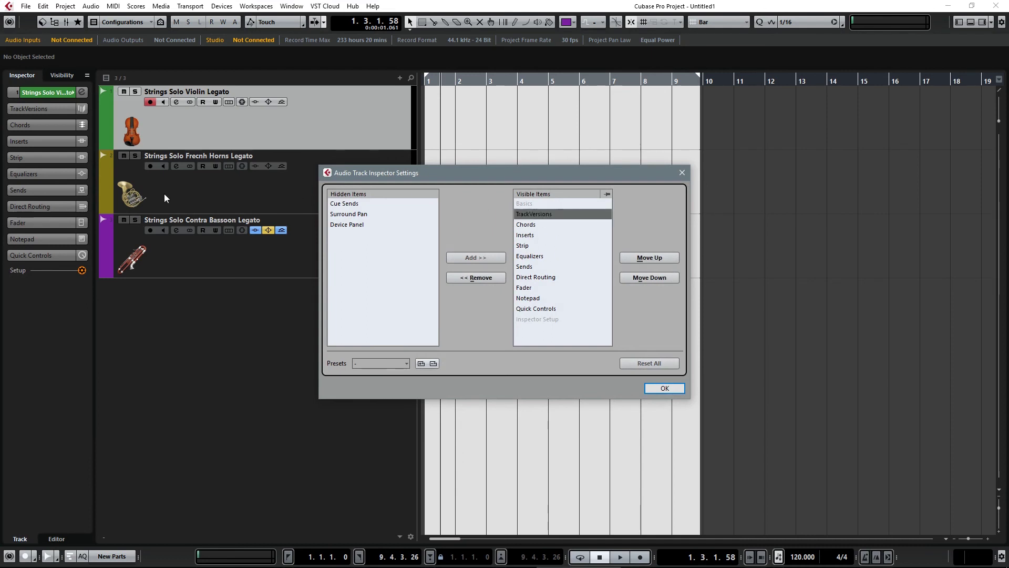
{"action": "left_click", "coordinate": [350, 226]}
{"action": "left_click", "coordinate": [352, 217]}
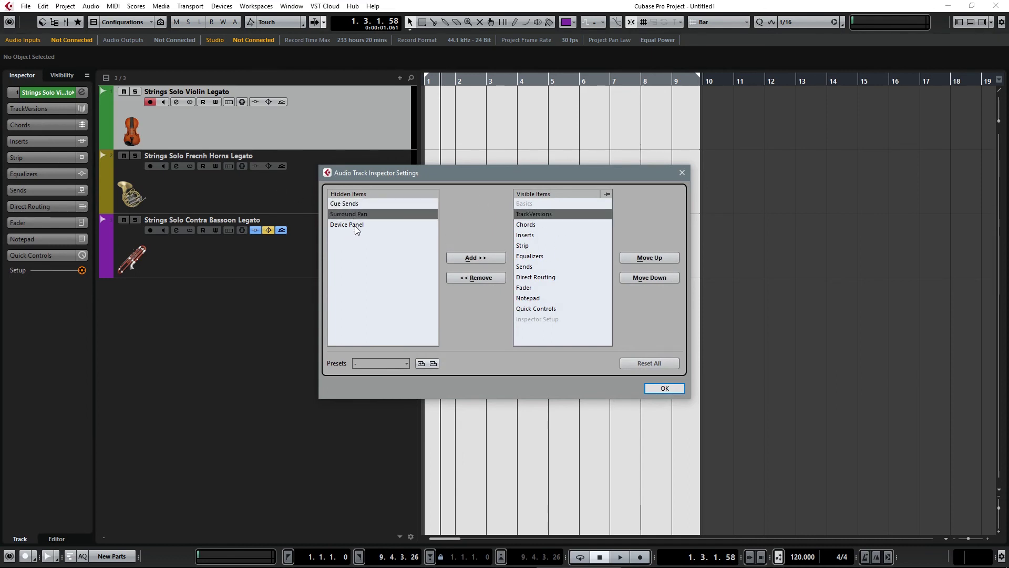
{"action": "left_click", "coordinate": [486, 258]}
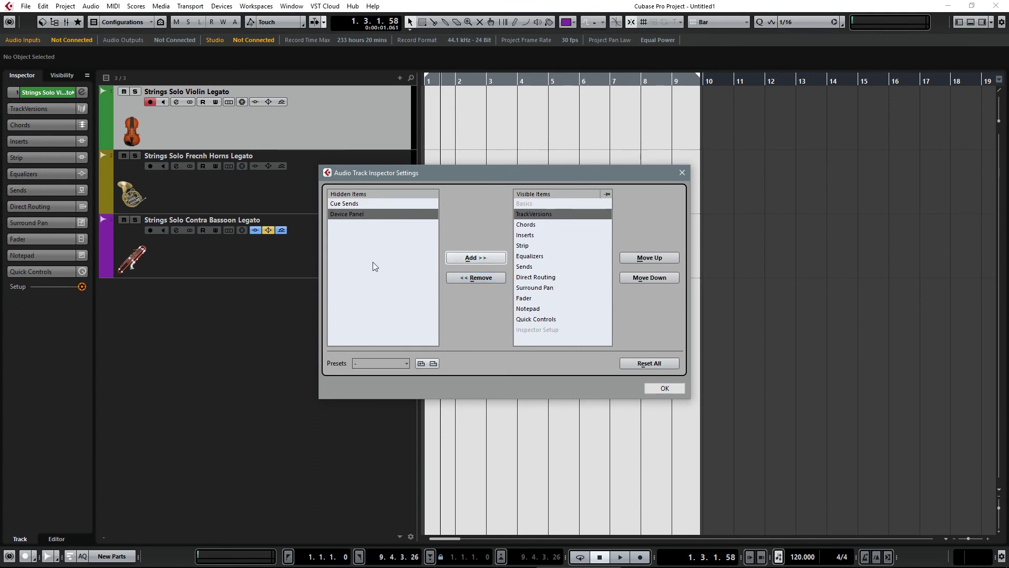
Move Surround Pan and Notepad to Hidden Items and confirm with OK
{"action": "left_click", "coordinate": [542, 287]}
{"action": "left_click", "coordinate": [478, 277]}
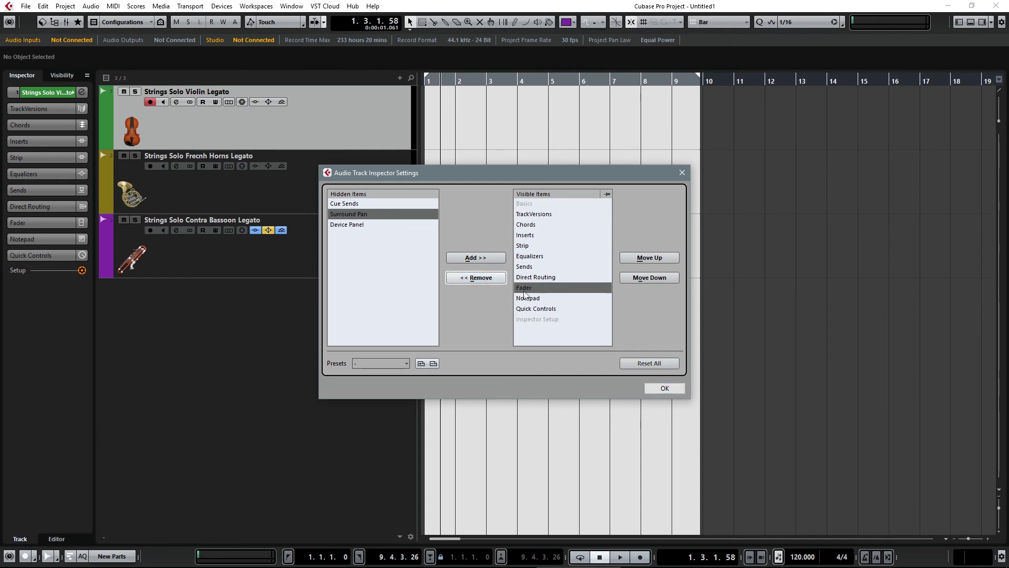
{"action": "left_click", "coordinate": [528, 297]}
{"action": "left_click", "coordinate": [477, 278]}
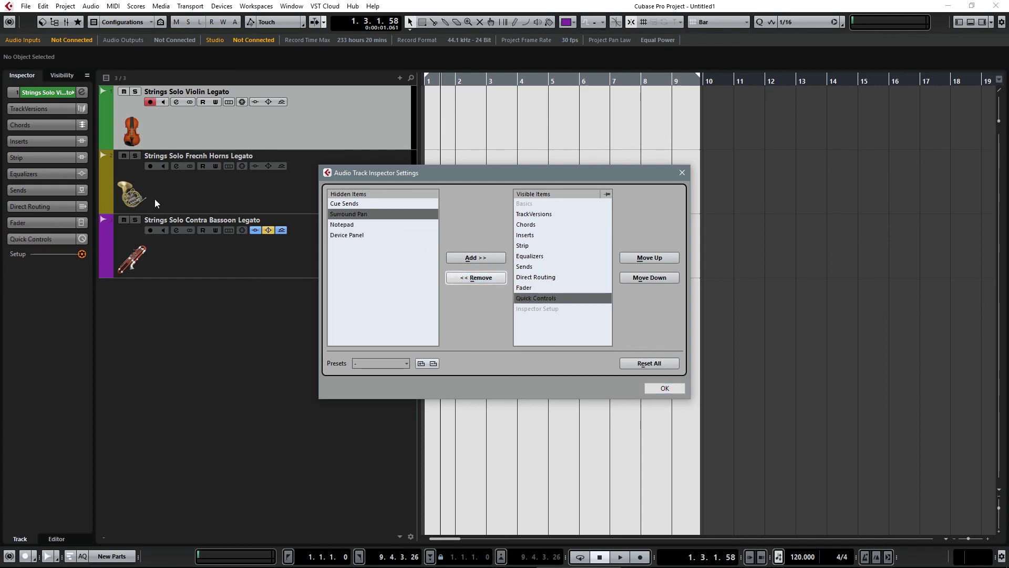
{"action": "left_click", "coordinate": [665, 388]}
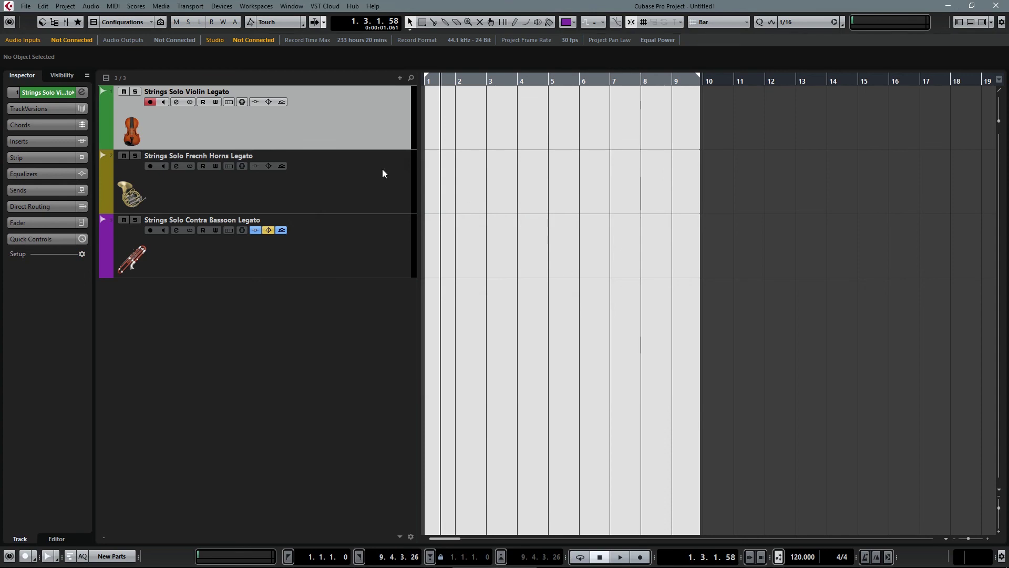
{"action": "left_click", "coordinate": [400, 79]}
{"action": "left_click", "coordinate": [380, 78]}
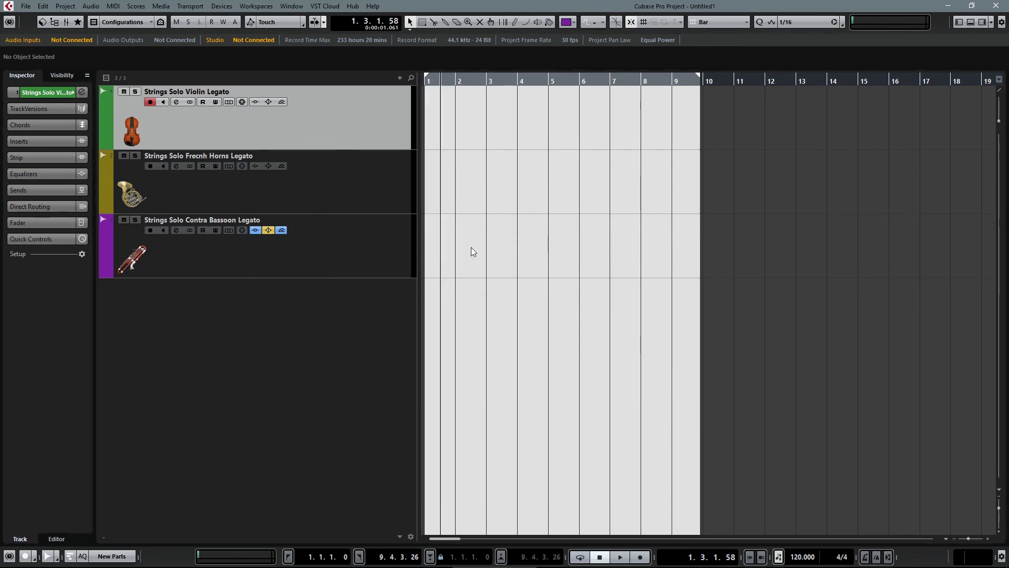